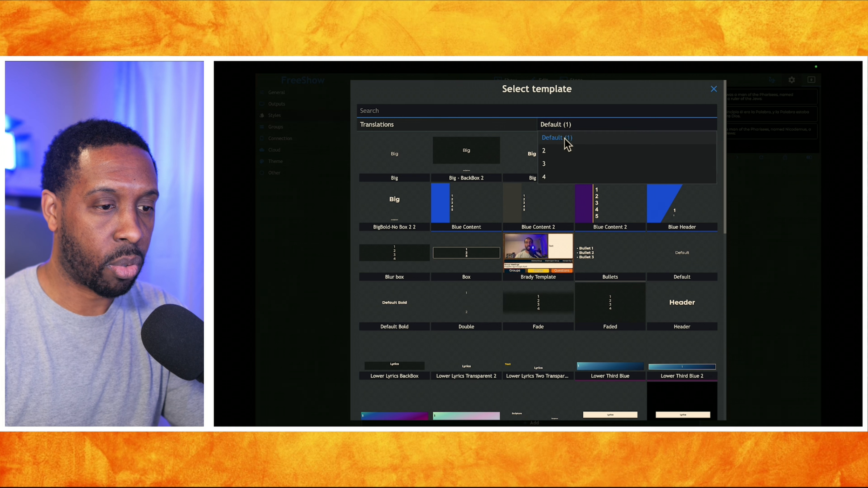
Assign the Scripture 3 Color template to three-translation scriptures in the style, and check the result in the enlarged output preview
left_click(553, 163)
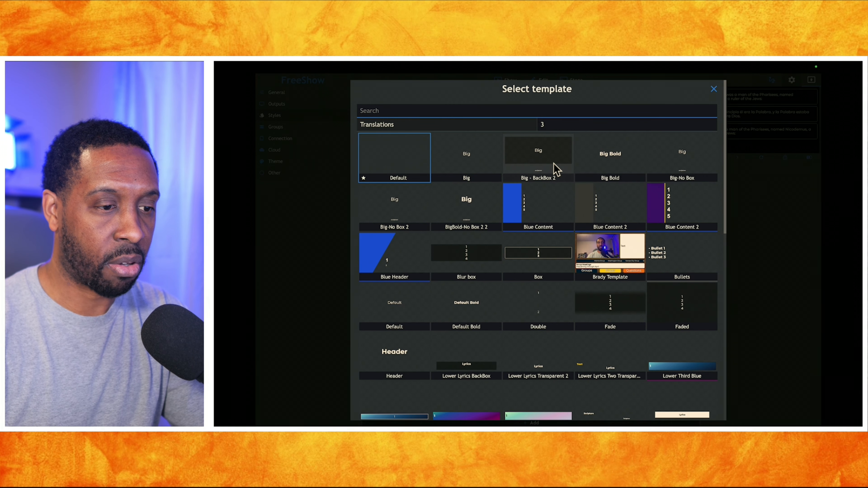
scroll(545, 223, "down", 2)
scroll(545, 222, "down", 12)
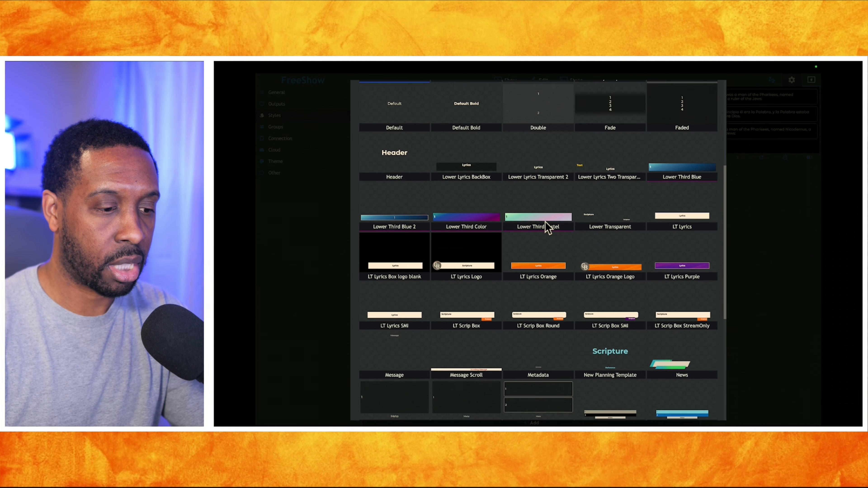
left_click(594, 236)
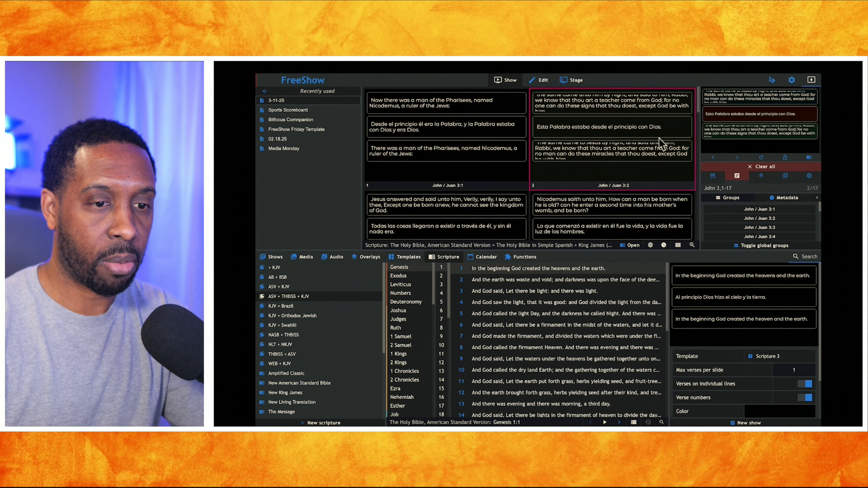
left_click(739, 130)
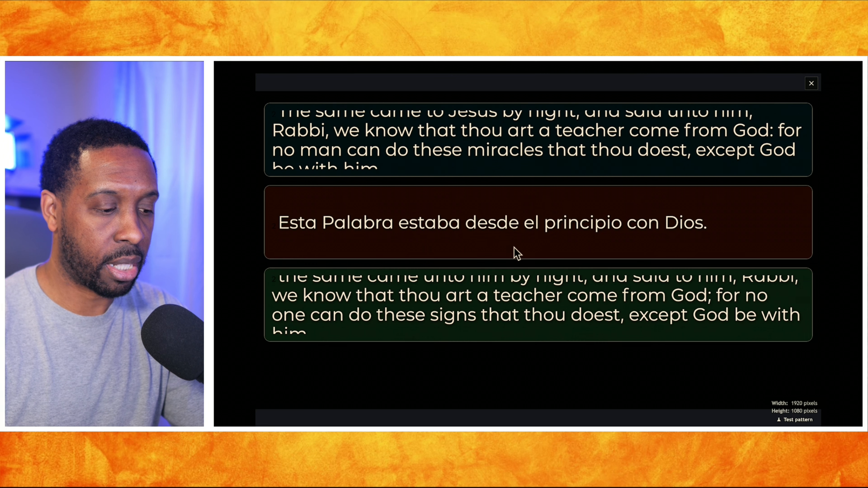
left_click(513, 236)
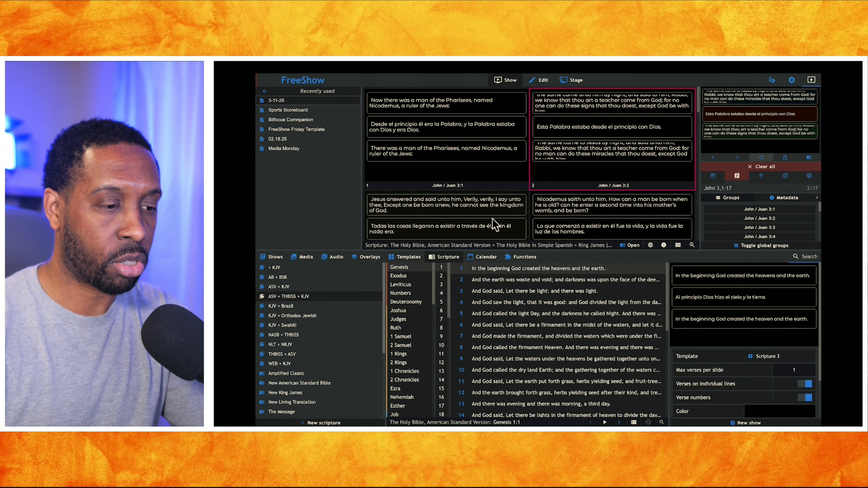
Open the Scripture 3 Color template for editing
left_click(410, 257)
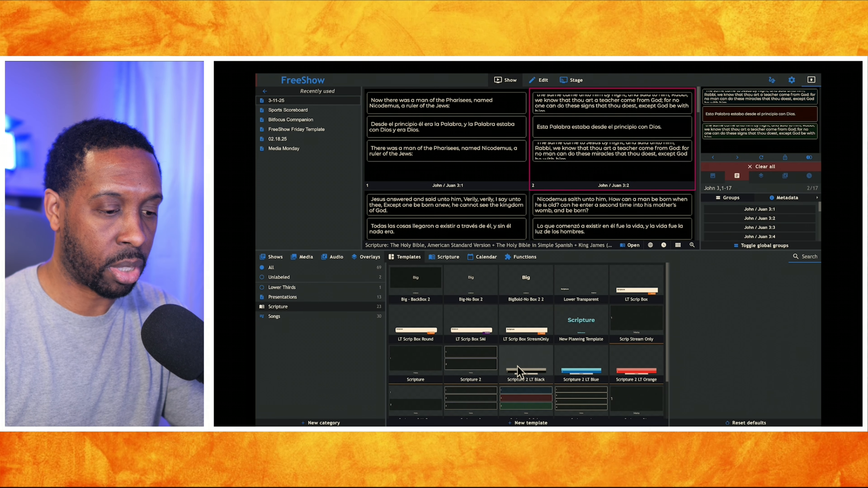
scroll(521, 373, "down", 3)
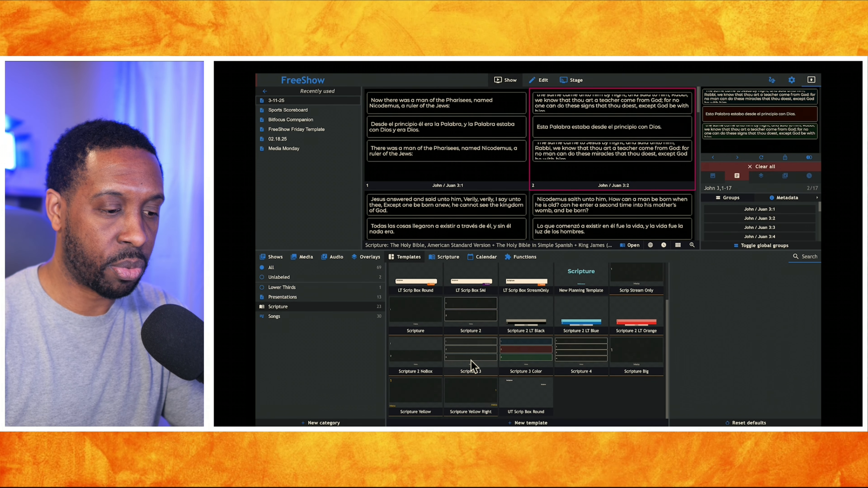
right_click(514, 353)
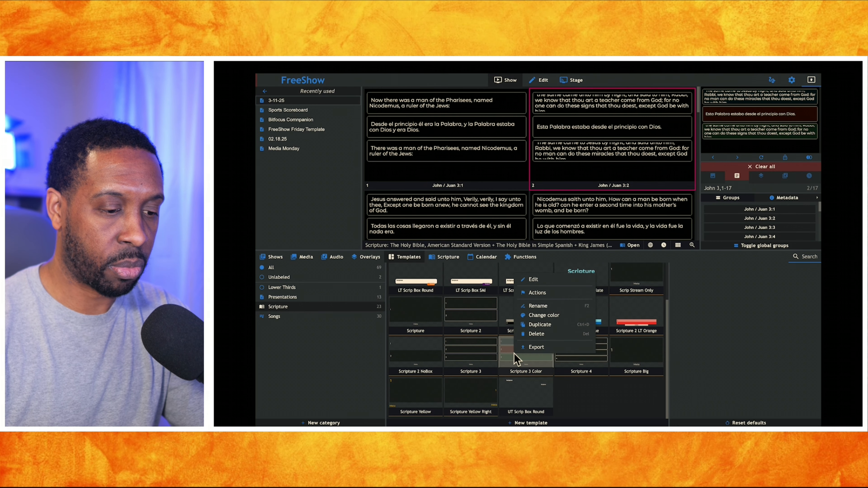
left_click(533, 280)
Turn on auto size for text boxes 1, 2 and 3 of the template, and check the Meta box's setting
left_click(618, 190)
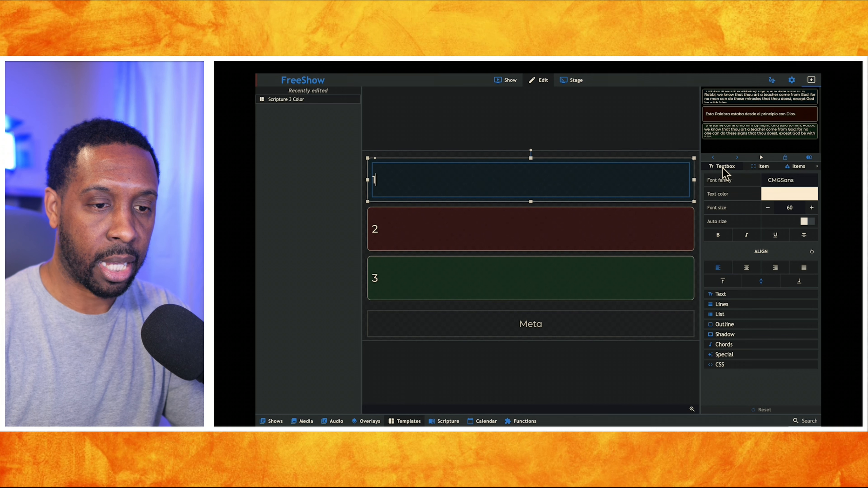
left_click(807, 222)
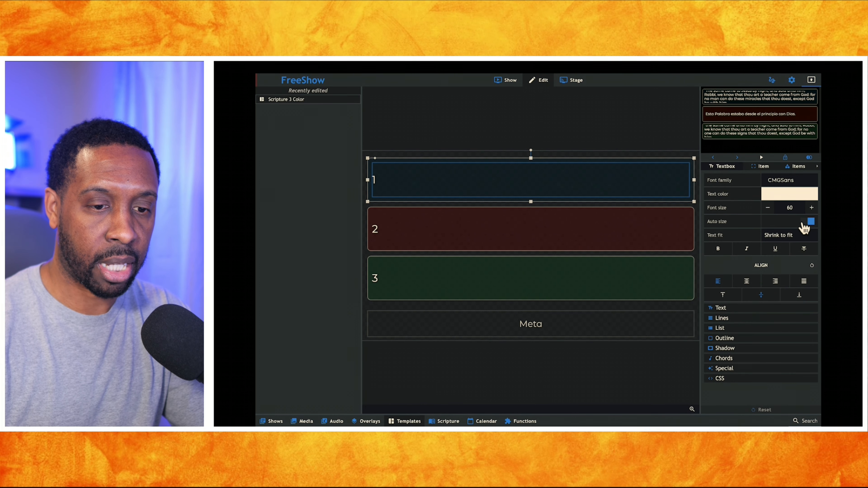
left_click(627, 219)
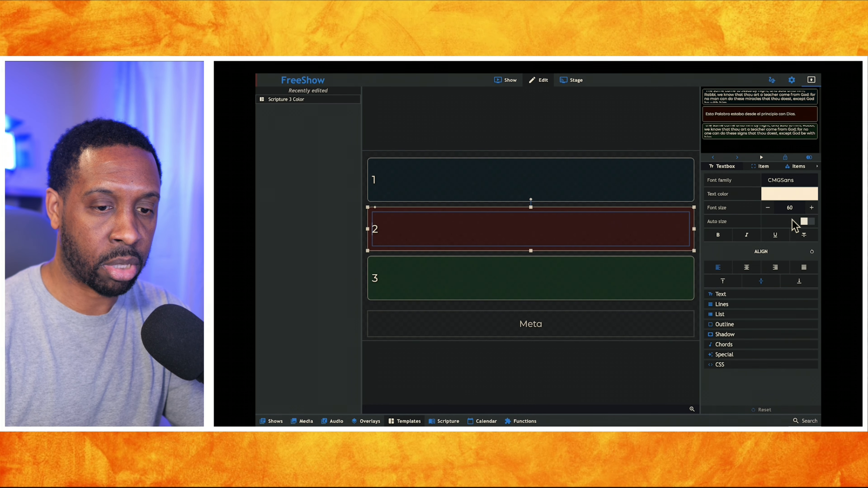
left_click(654, 273)
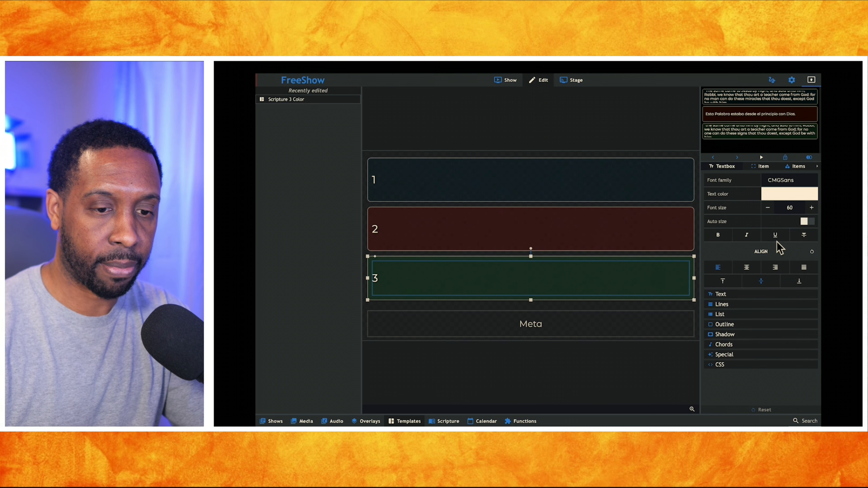
left_click(807, 221)
left_click(640, 322)
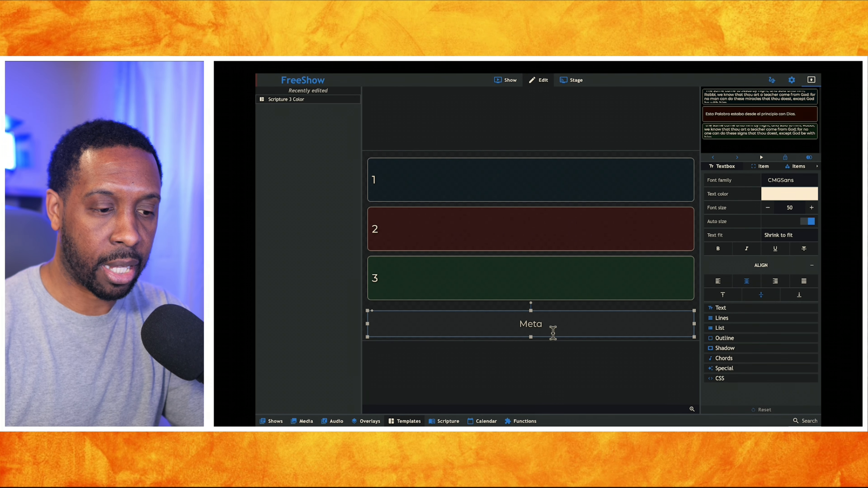
Return to the show, refresh the output and inspect it enlarged, and present the John 3:3 slide
left_click(508, 84)
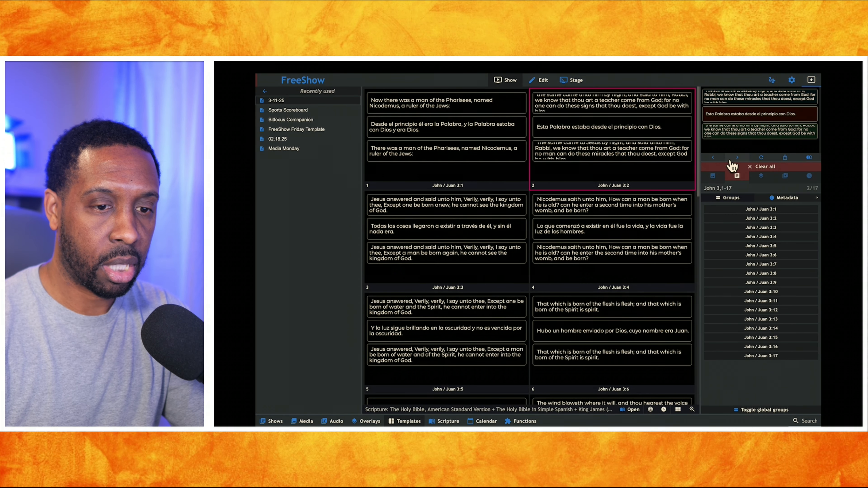
left_click(764, 159)
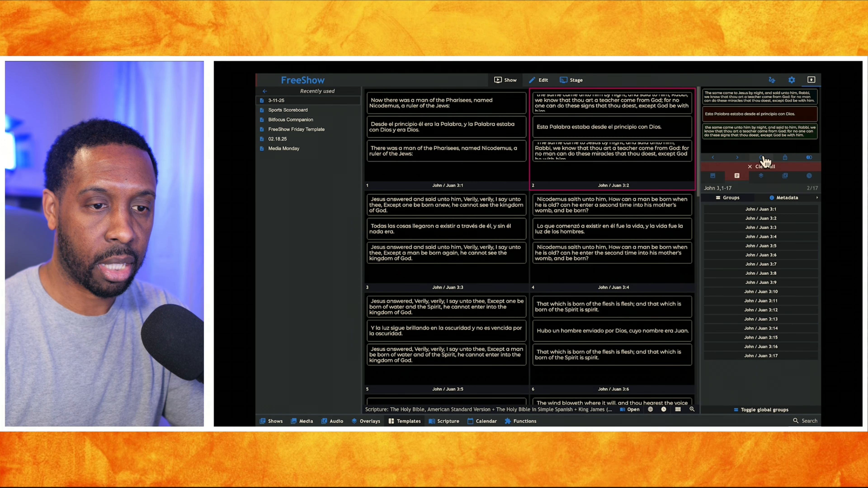
left_click(741, 109)
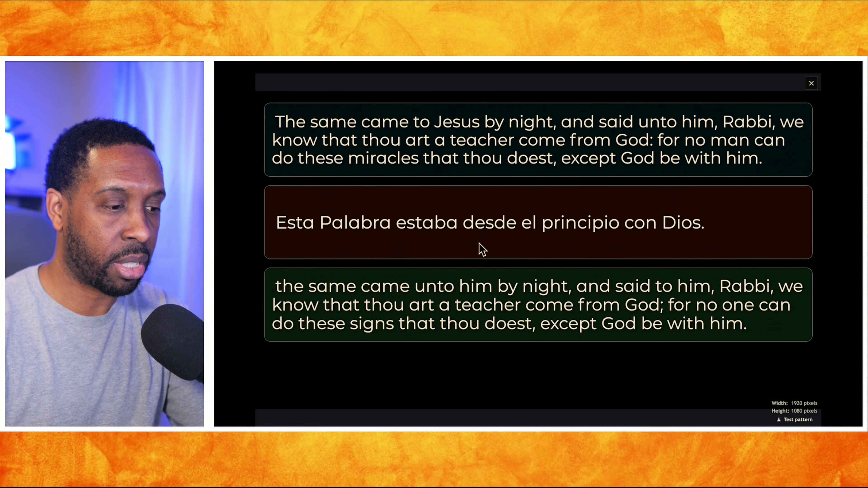
left_click(805, 80)
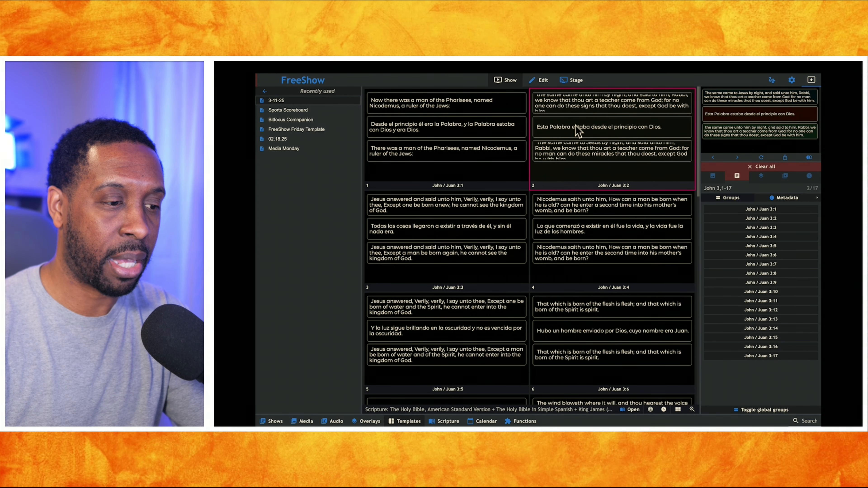
left_click(468, 216)
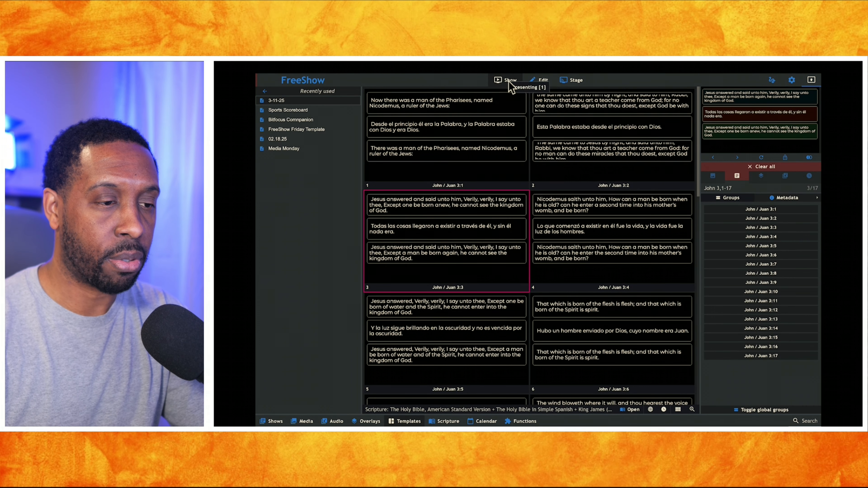
Look through the installed Bible translations and existing collections in the scripture library
left_click(441, 422)
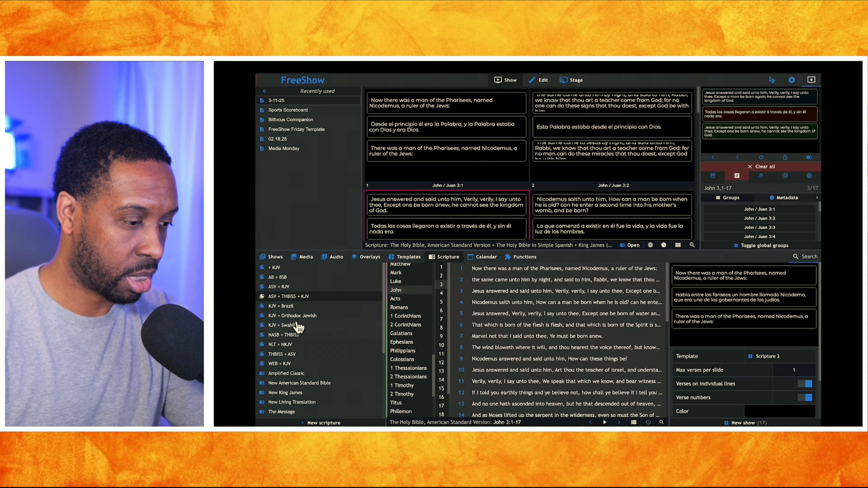
scroll(296, 347, "down", 3)
scroll(297, 343, "down", 1)
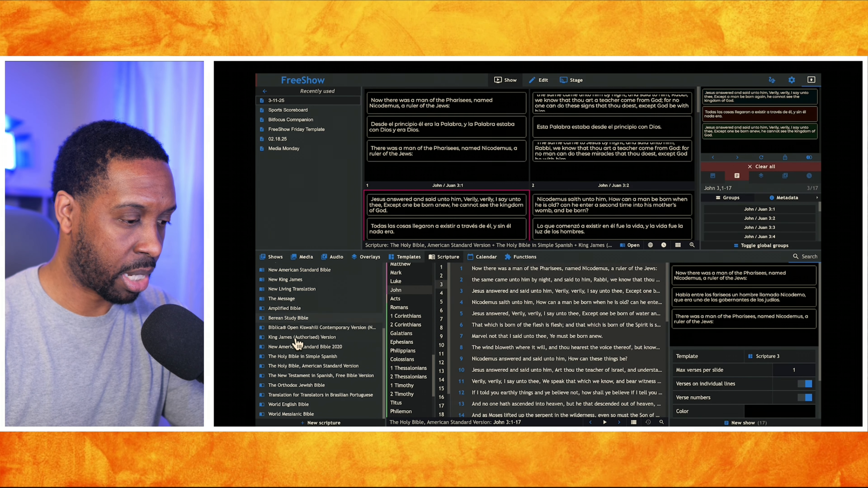
scroll(296, 342, "up", 5)
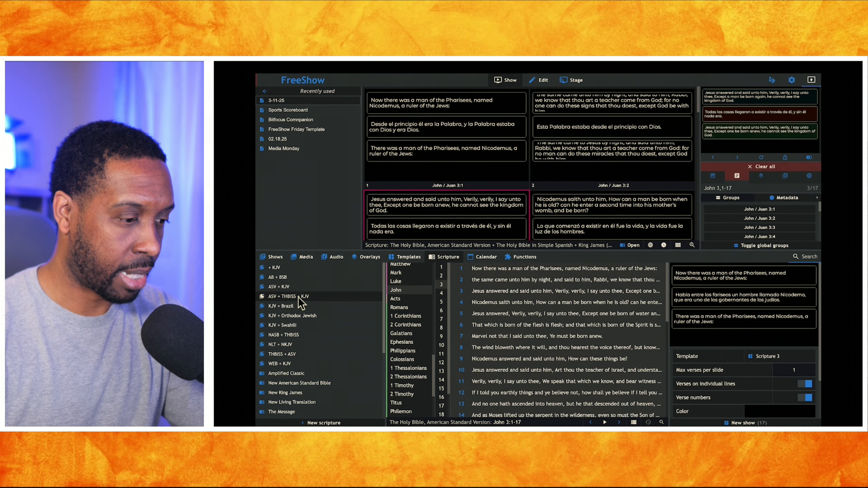
scroll(290, 339, "down", 3)
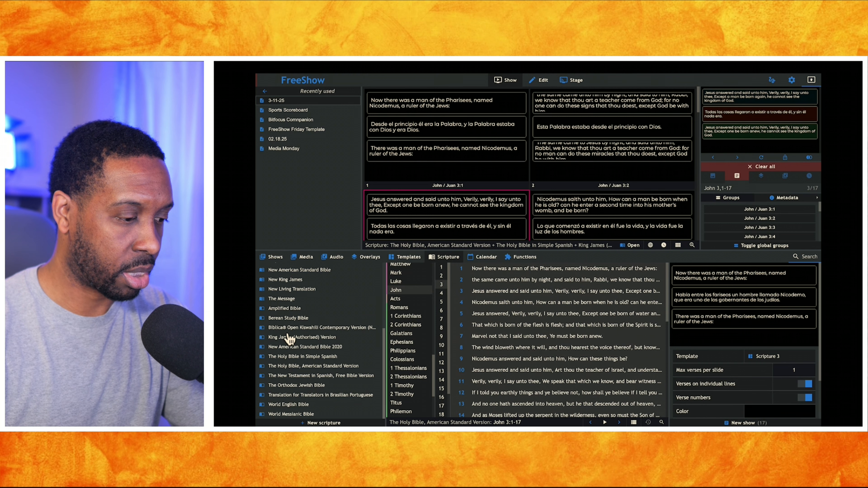
scroll(290, 339, "up", 3)
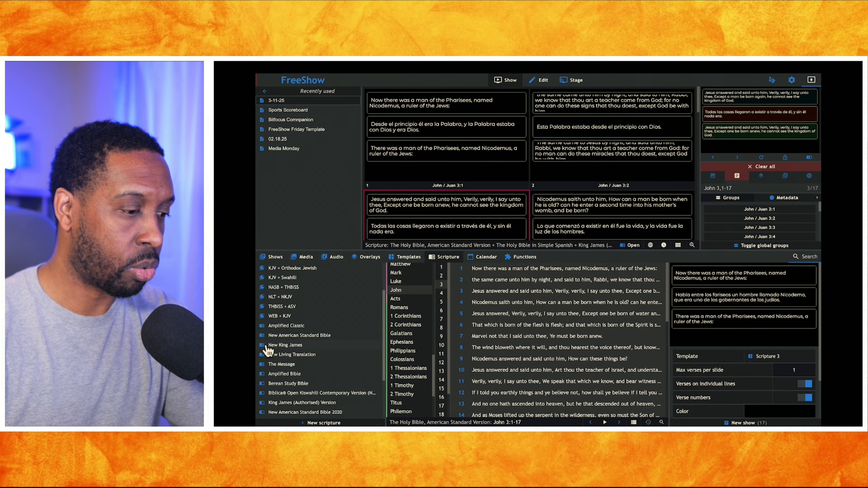
scroll(267, 376, "down", 3)
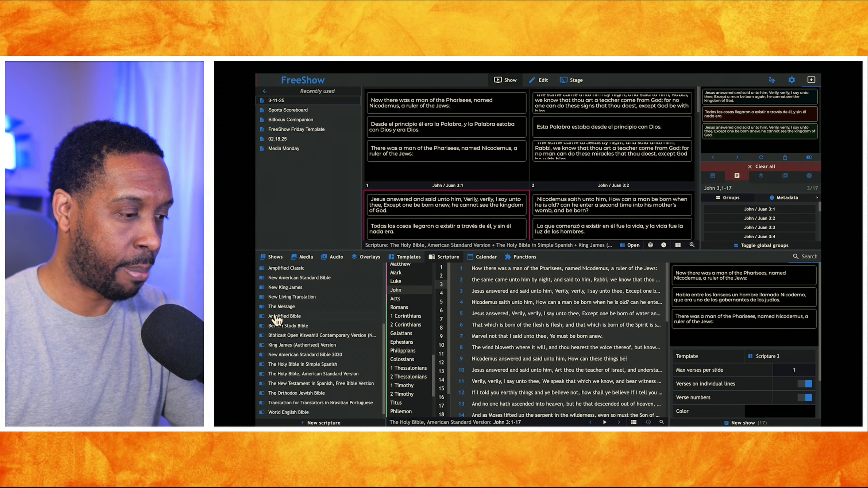
scroll(277, 336, "up", 3)
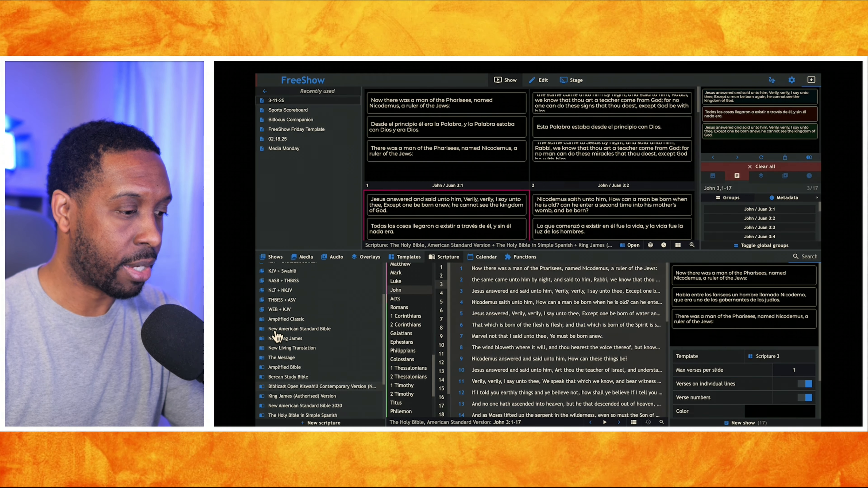
Create a new scripture collection from Amplified Classic, New King James and New Living Translation
left_click(279, 319)
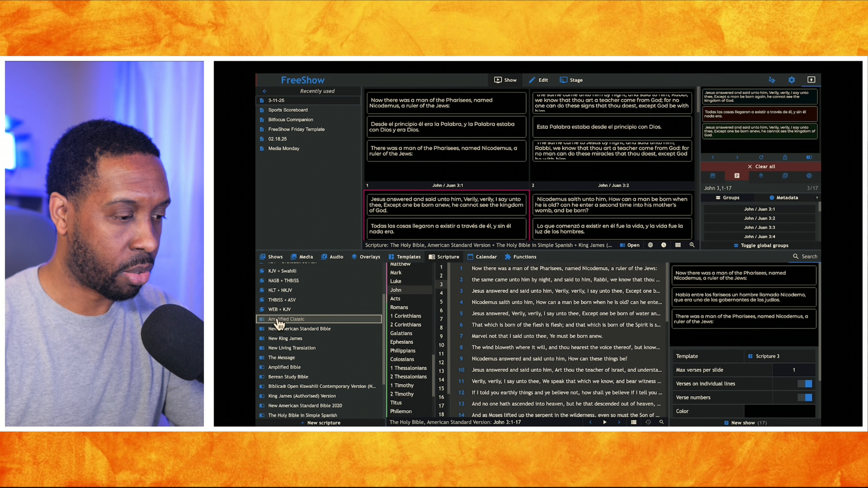
left_click(282, 340, "ctrl")
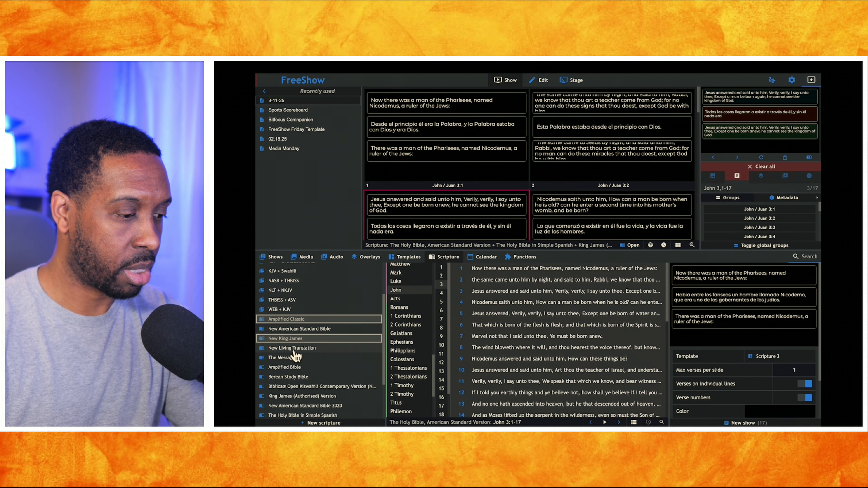
left_click(290, 349, "ctrl")
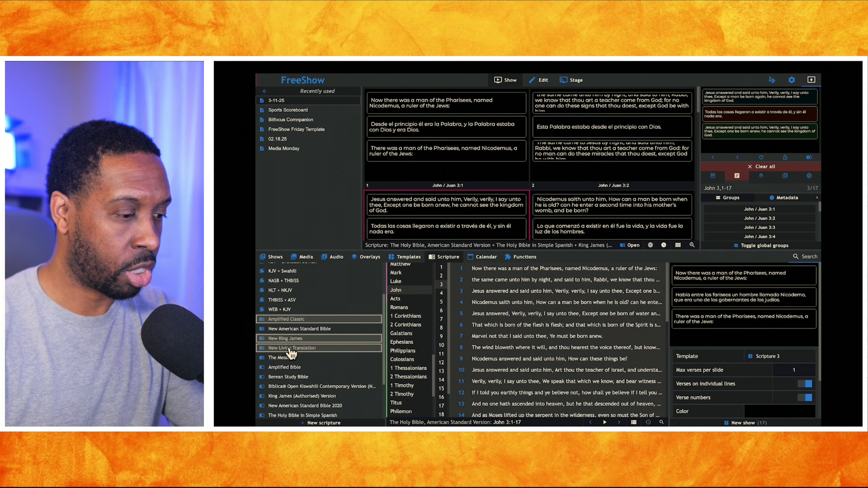
right_click(305, 350)
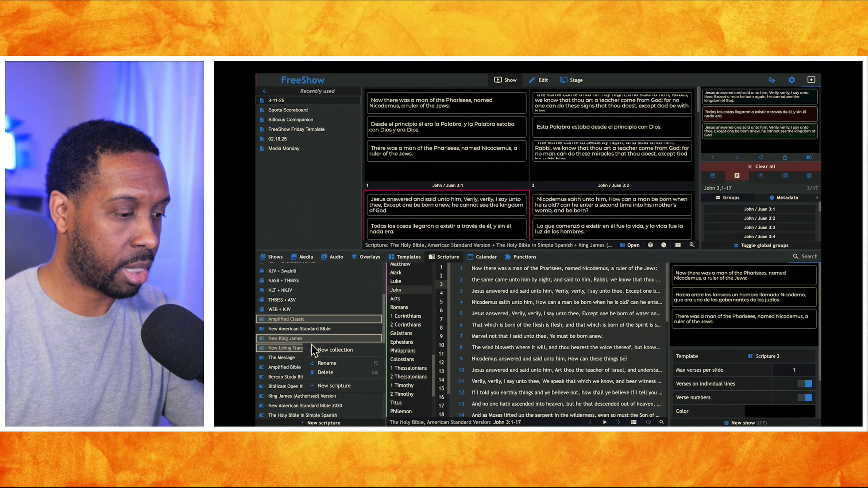
left_click(318, 351)
scroll(319, 317, "up", 2)
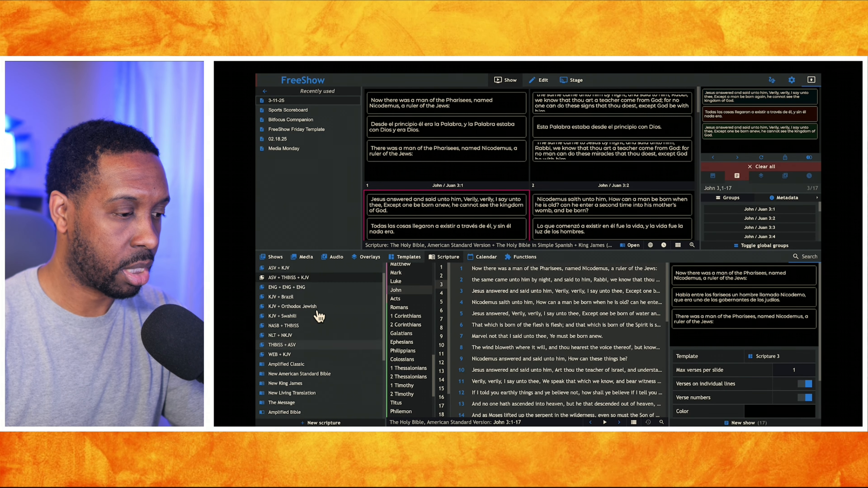
scroll(319, 316, "up", 1)
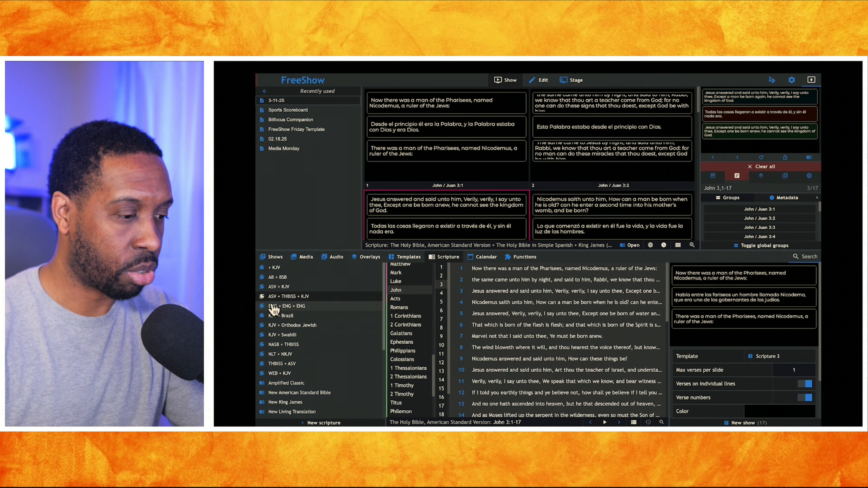
Open the ENG + ENG + ENG collection and select John 3:18
left_click(305, 308)
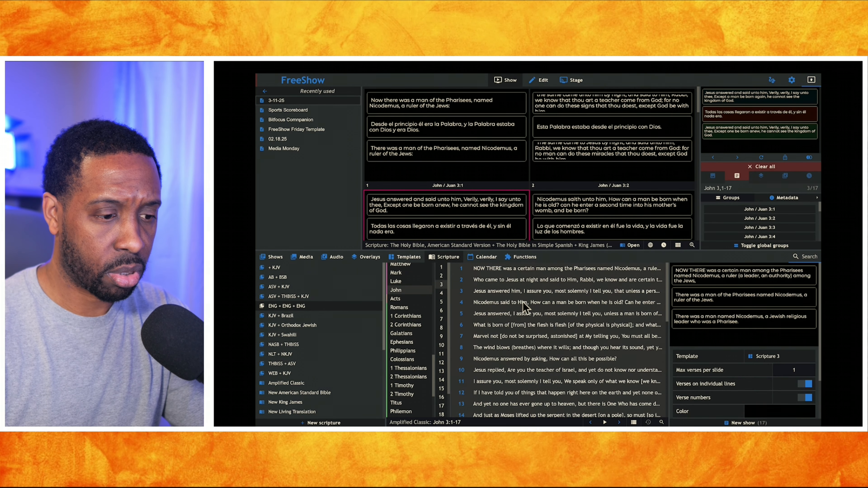
scroll(510, 375, "down", 5)
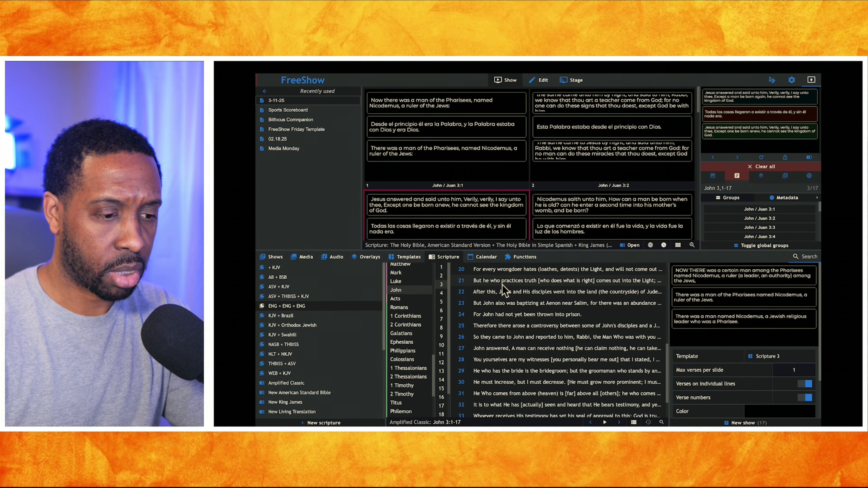
scroll(502, 291, "up", 1)
left_click(495, 296)
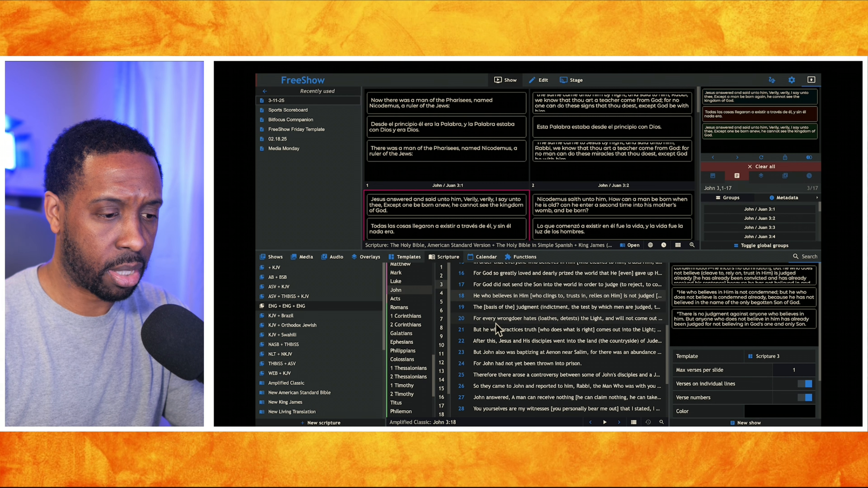
scroll(496, 324, "down", 3)
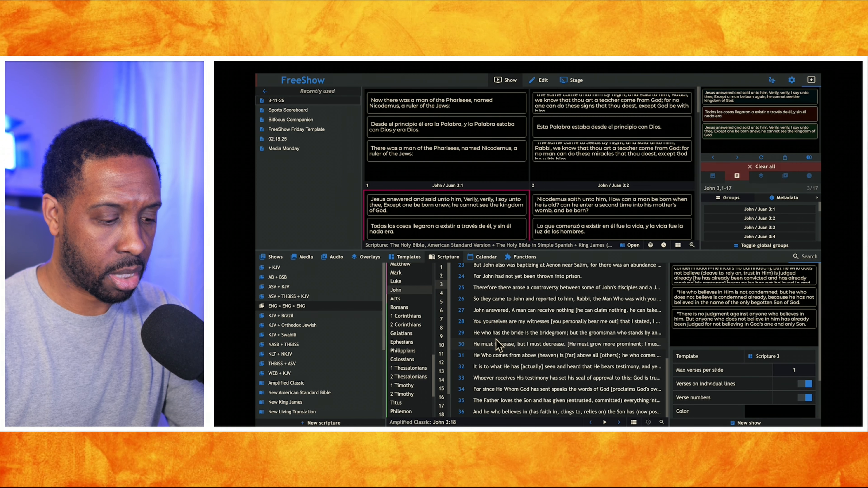
Extend the verse selection to John 3:18-30 in the ENG + ENG + ENG collection and create a new show from it
left_click(496, 341, "shift")
right_click(510, 317)
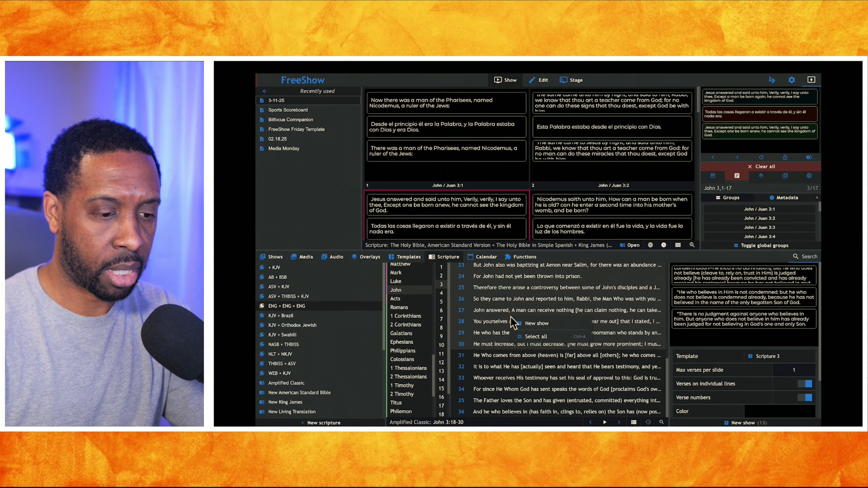
left_click(527, 325)
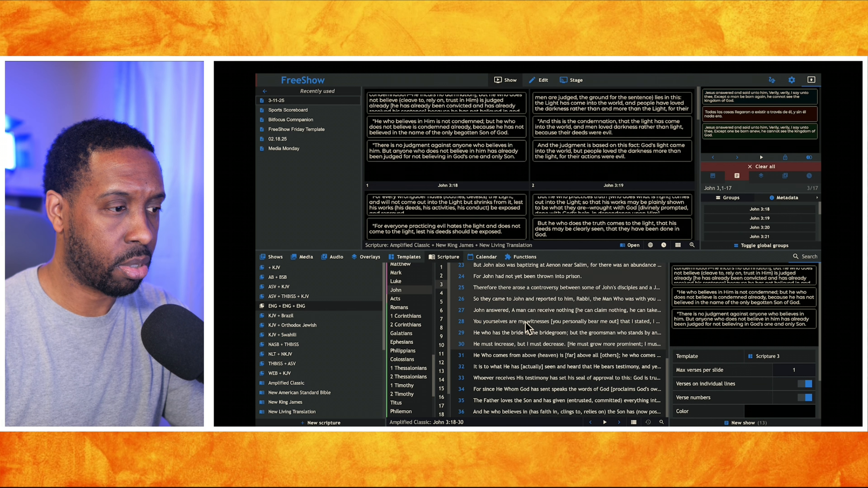
Present the John 3:18 slide and inspect the three-translation output enlarged
left_click(467, 136)
left_click(732, 121)
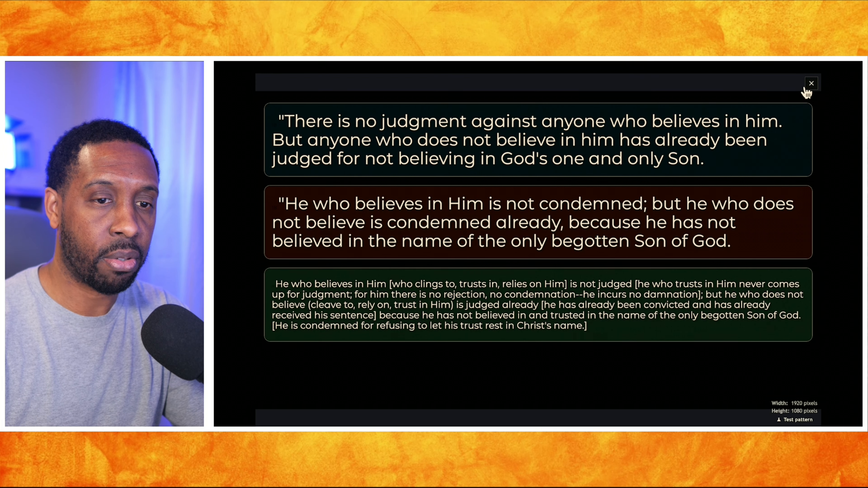
left_click(812, 83)
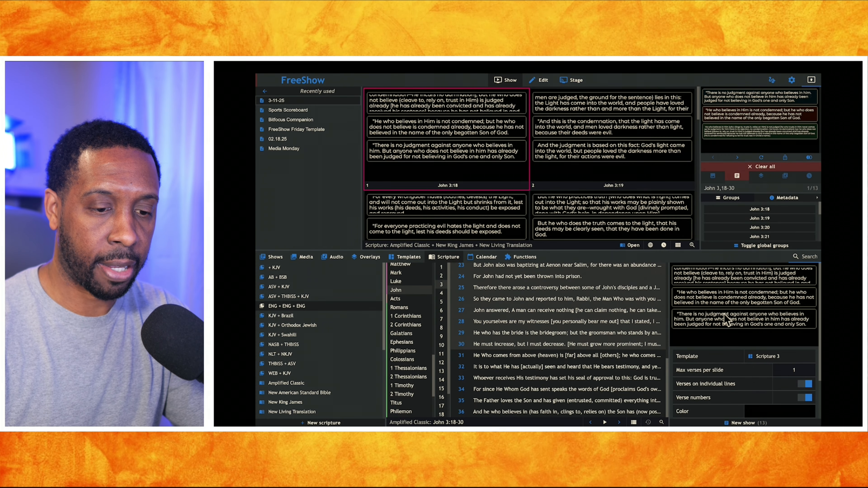
Check which template overrides scripture in the Default output style, and return to the show
left_click(791, 80)
left_click(275, 115)
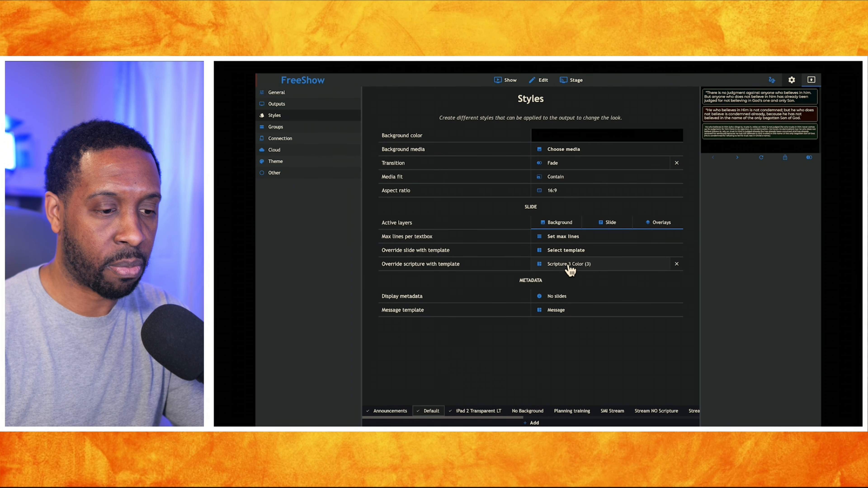
left_click(507, 80)
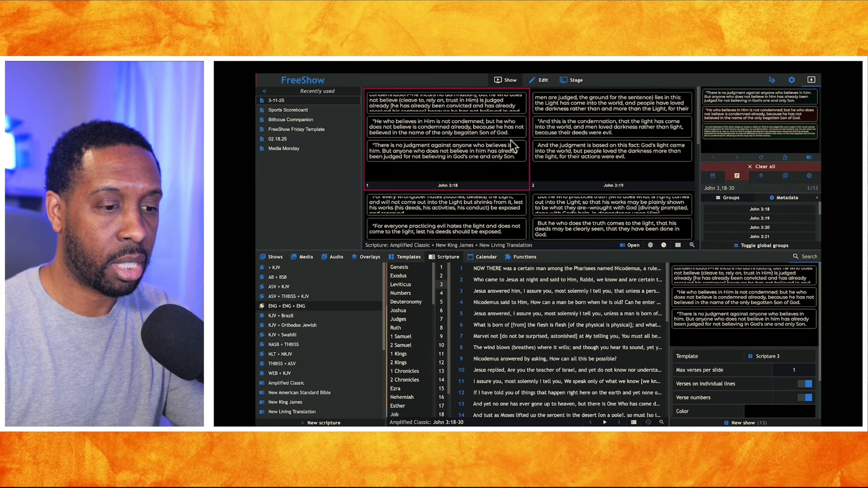
Create a new show from John 3:1-17 in The Message translation
scroll(284, 318, "down", 3)
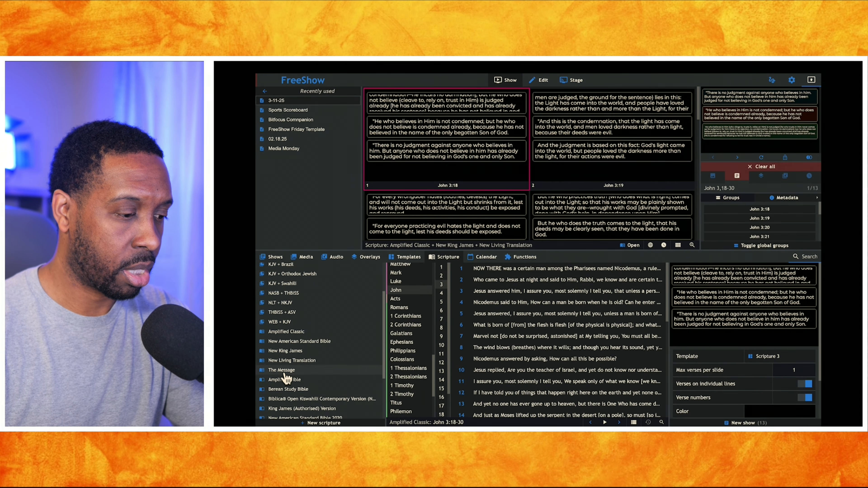
left_click(281, 370)
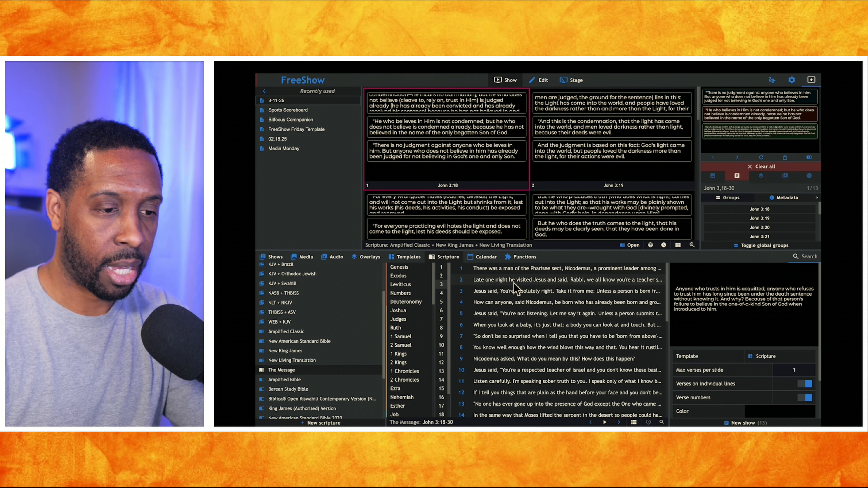
scroll(429, 345, "down", 8)
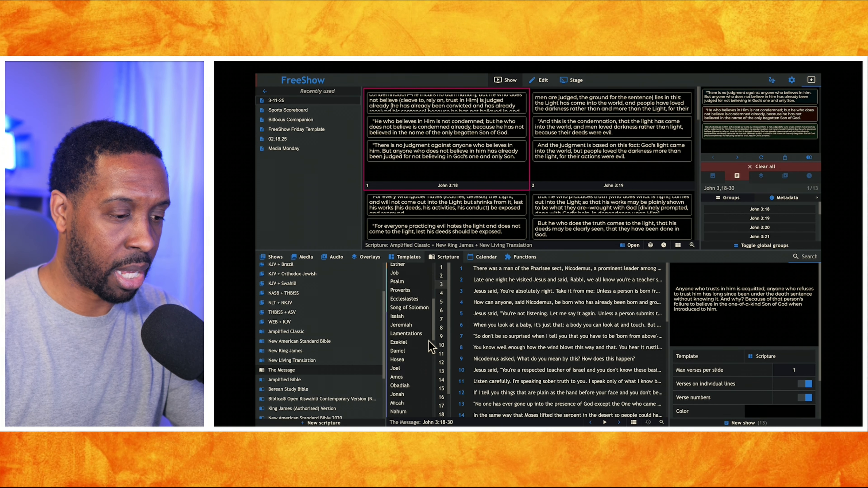
scroll(430, 347, "down", 2)
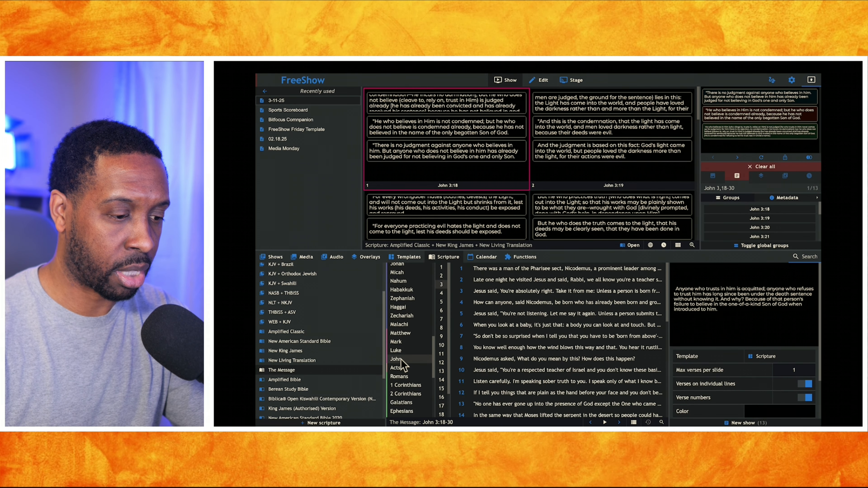
left_click(495, 270)
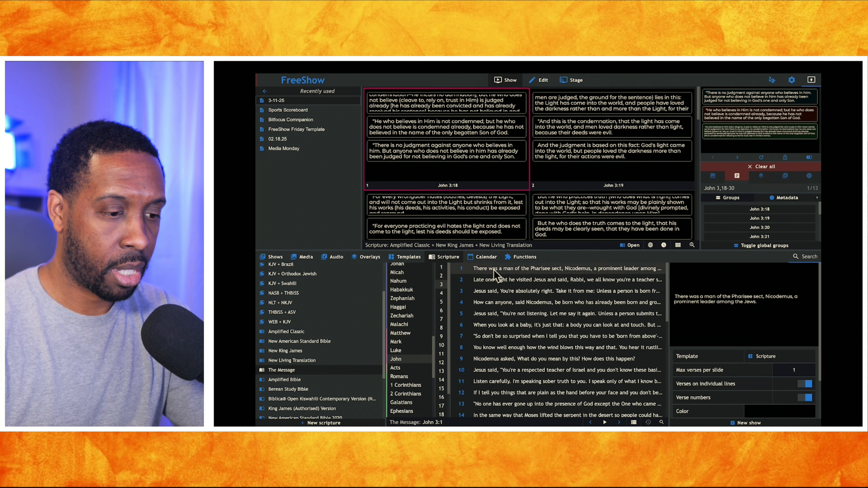
scroll(499, 343, "down", 3)
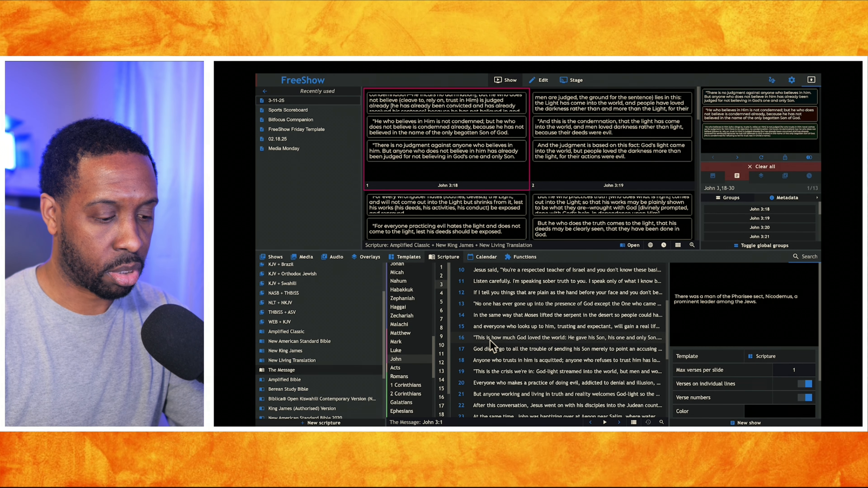
left_click(491, 340, "shift")
left_click(491, 349, "shift")
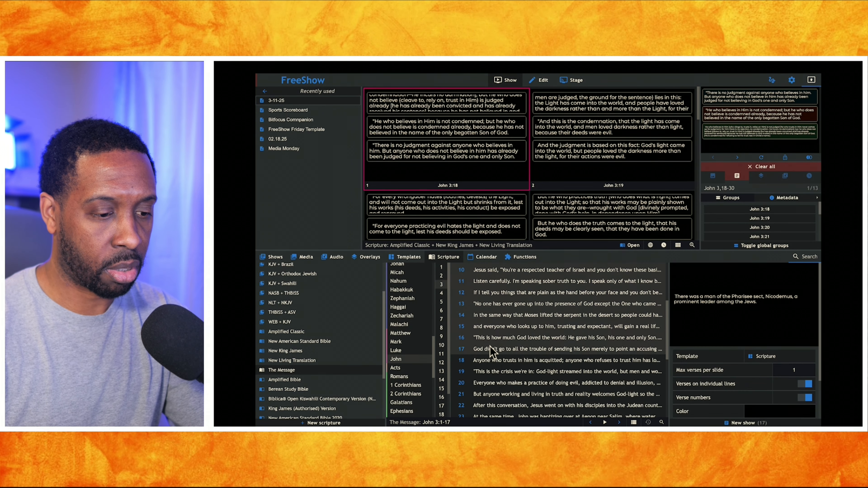
right_click(490, 346)
left_click(500, 354)
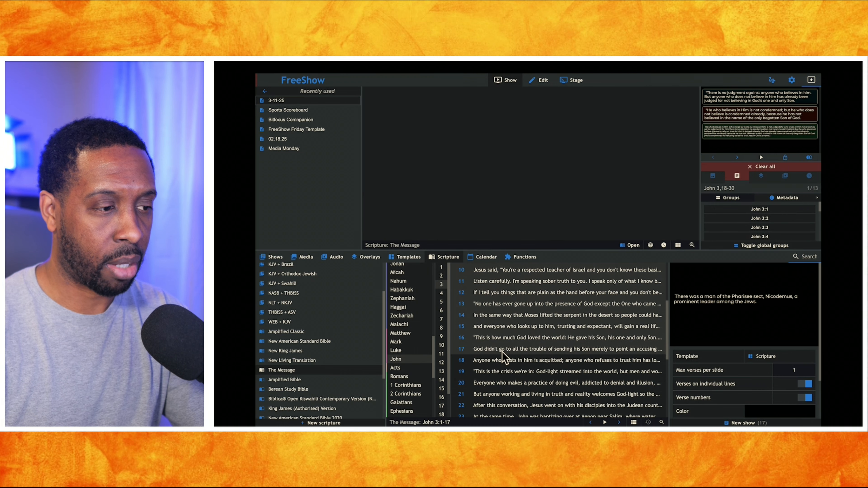
Present the John 3:1 slide from The Message show and inspect the single-translation output enlarged
left_click(491, 160)
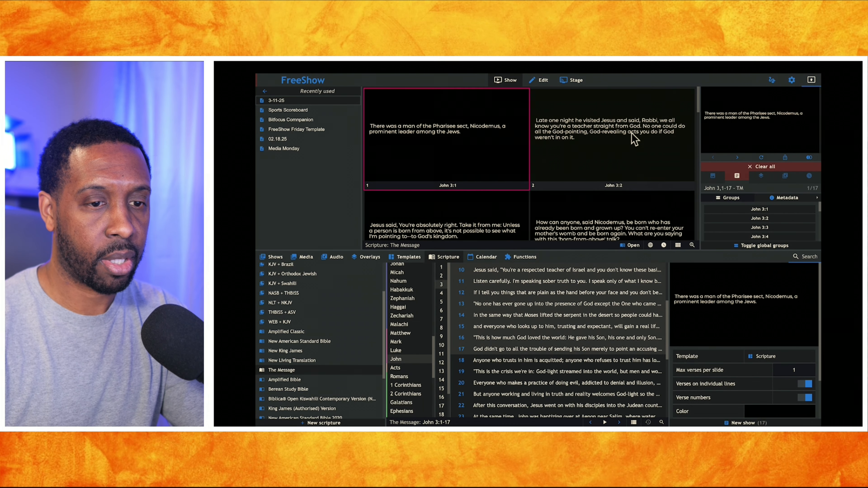
left_click(733, 130)
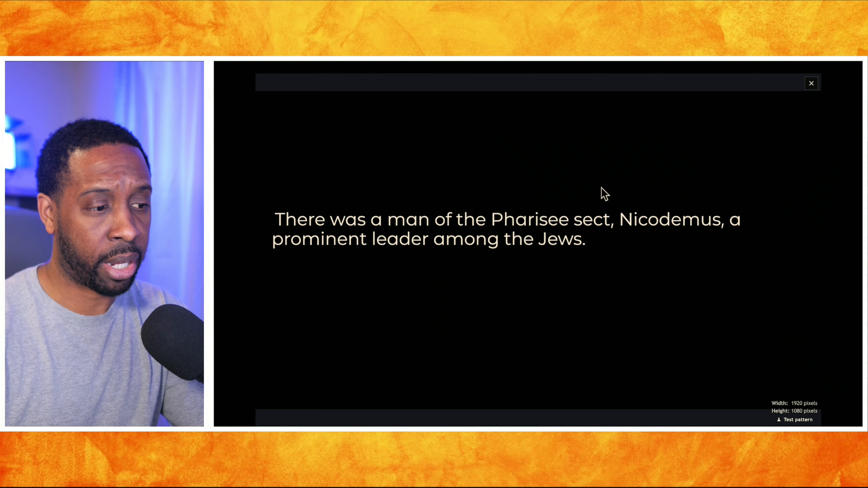
left_click(588, 194)
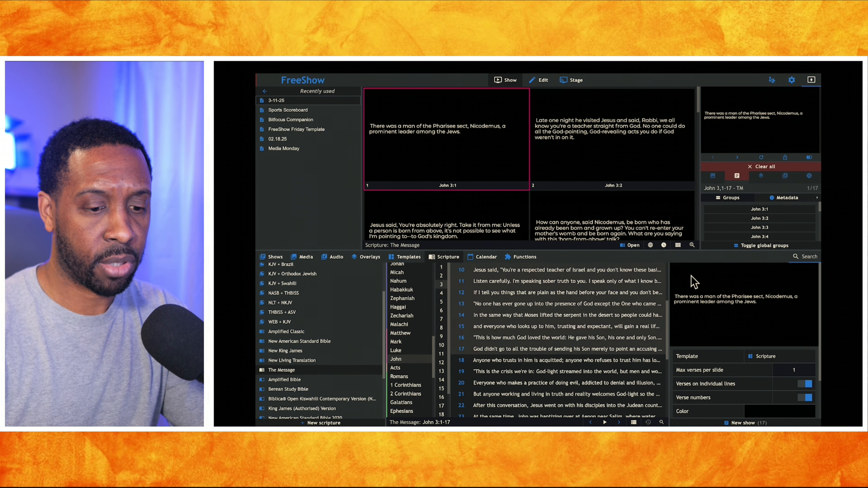
Enable Show reference and Show version in the scripture settings
scroll(712, 382, "down", 2)
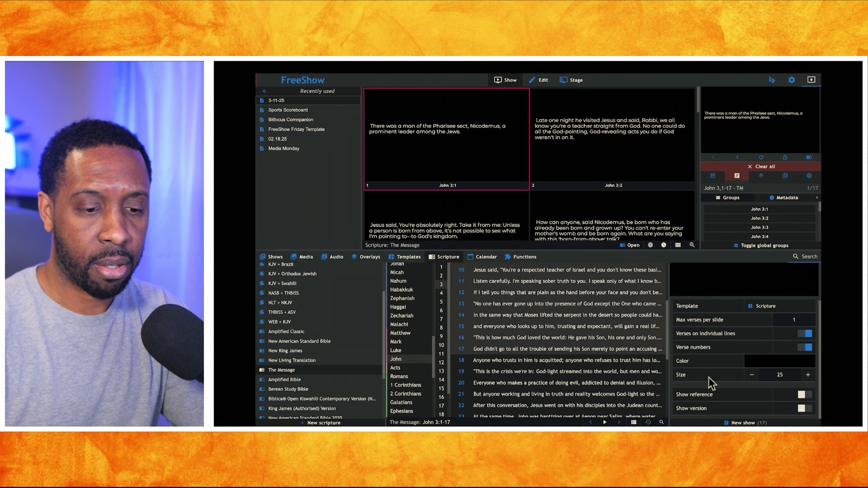
left_click(803, 395)
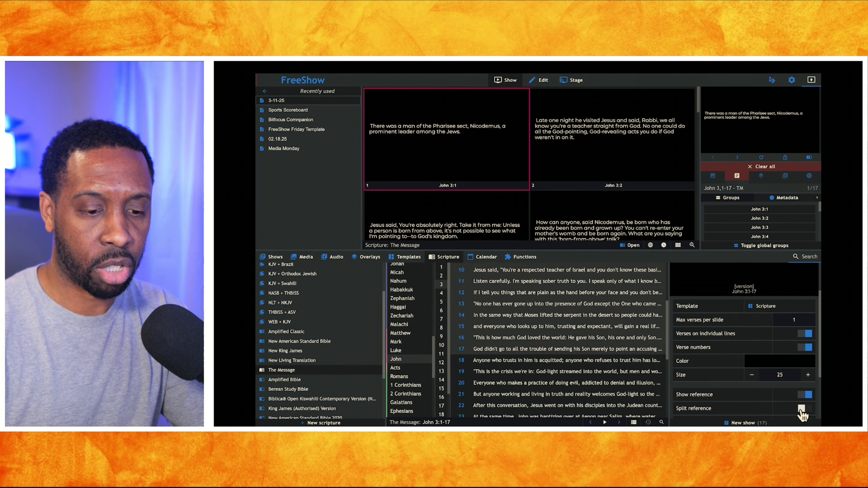
scroll(796, 397, "down", 3)
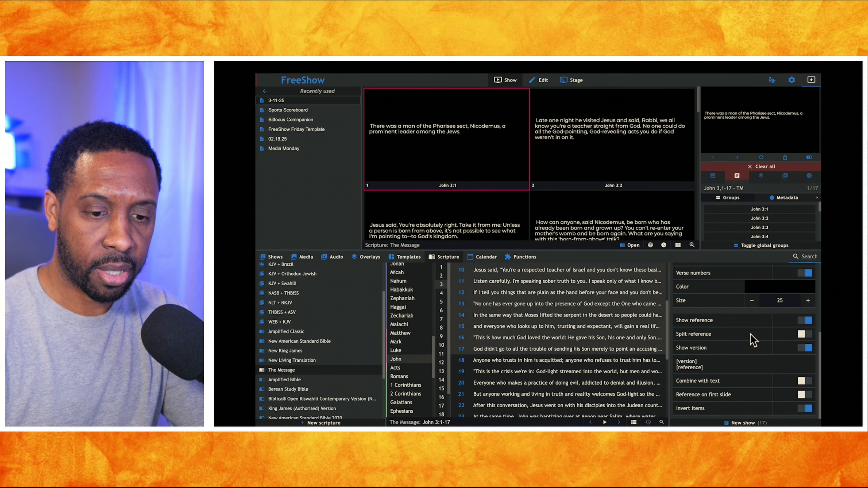
Present John 3:18 and John 3:19 from The Message directly from the verse list and check the scripture preview
left_click(524, 362)
double_click(524, 362)
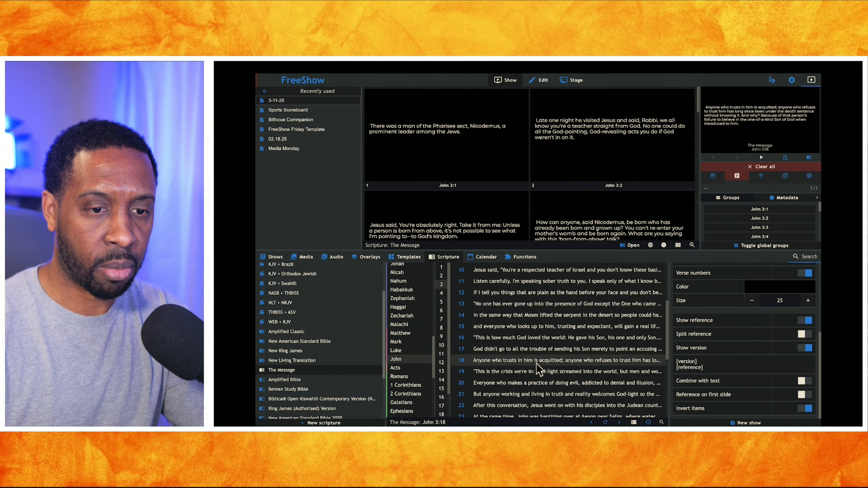
double_click(553, 366)
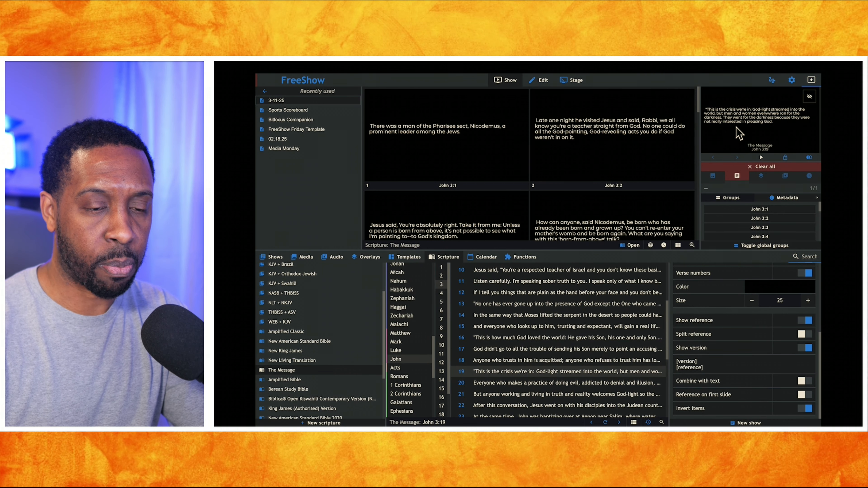
scroll(698, 292, "up", 3)
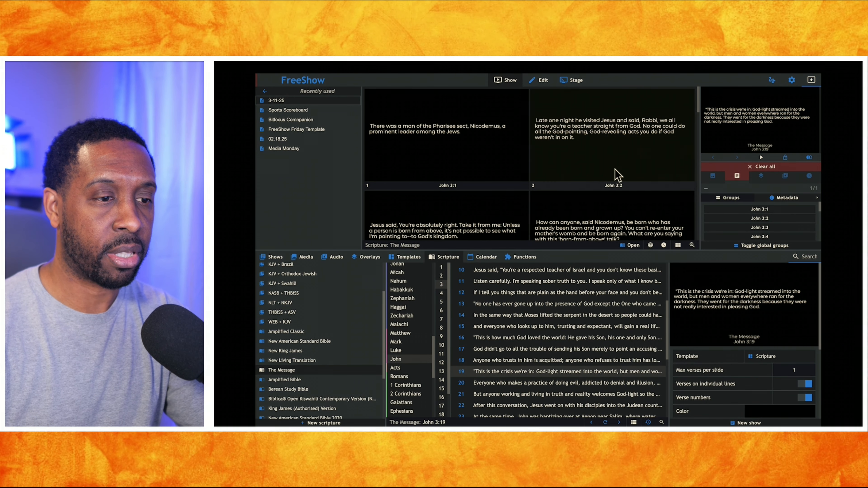
Set the Default style's scripture override template for 2 translations to Scripture 2 LT Blue
left_click(791, 80)
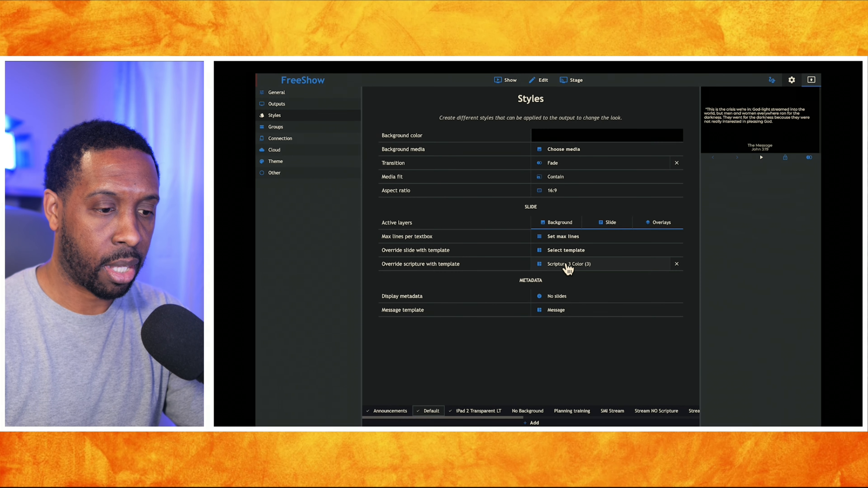
left_click(570, 267)
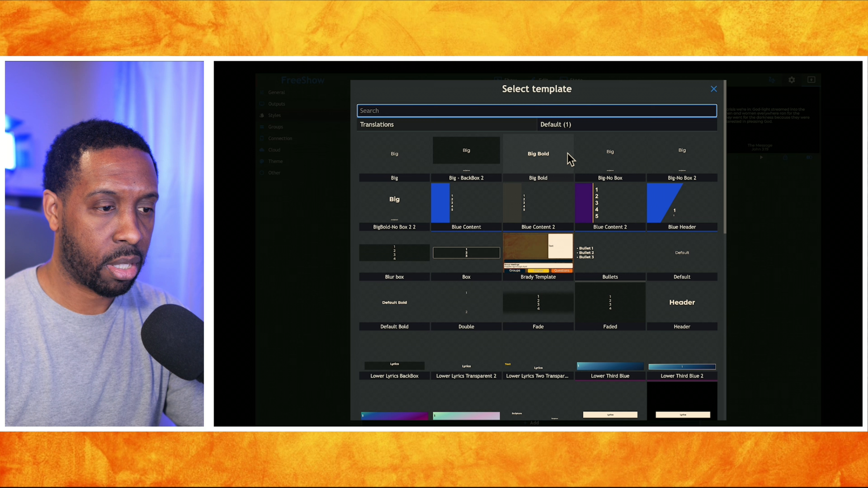
left_click(565, 124)
left_click(552, 150)
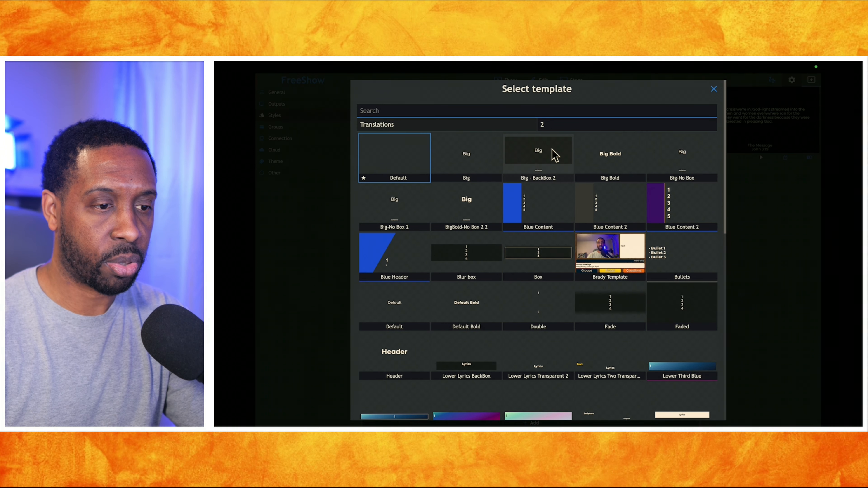
scroll(548, 197, "down", 10)
scroll(551, 204, "down", 3)
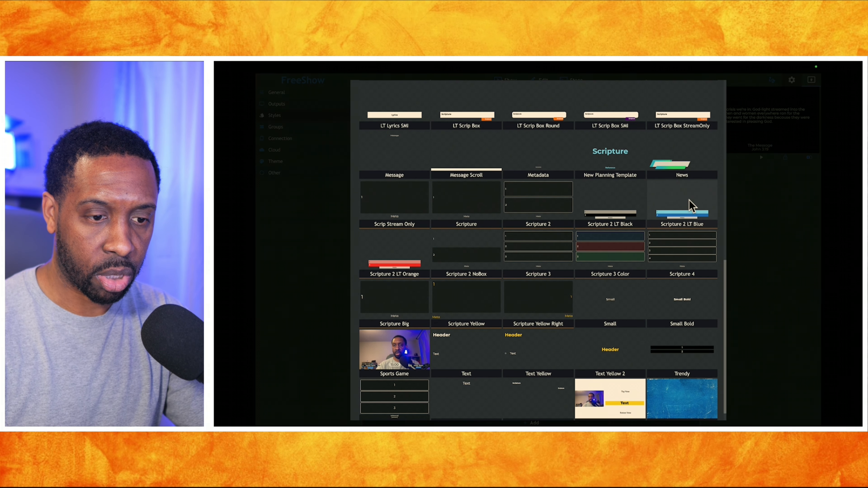
left_click(691, 206)
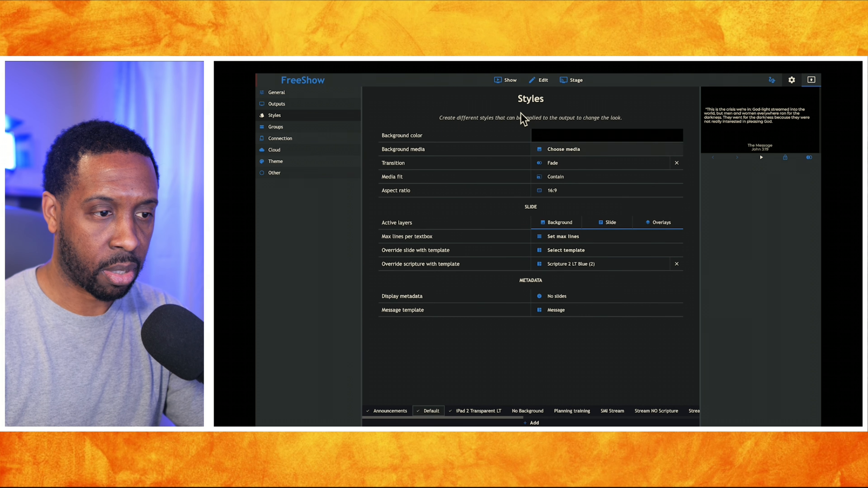
Return to the show, present John 3:19 from the ASV + KJV collection, and inspect the output enlarged
left_click(509, 85)
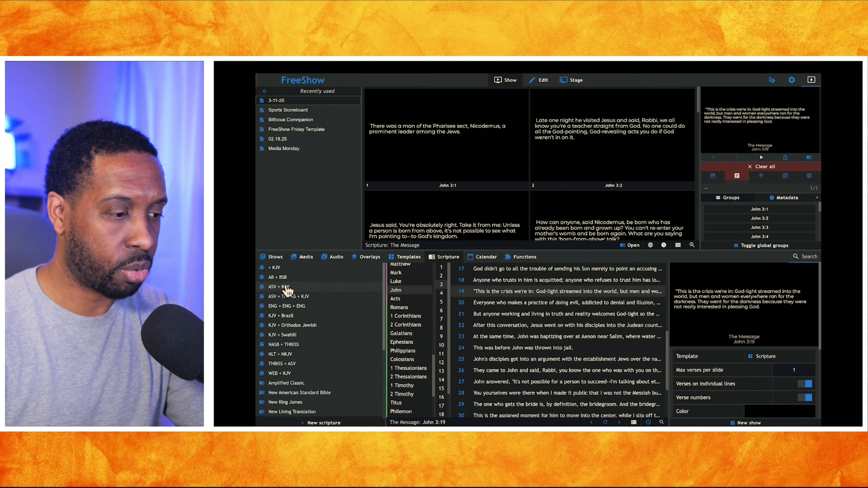
left_click(286, 288)
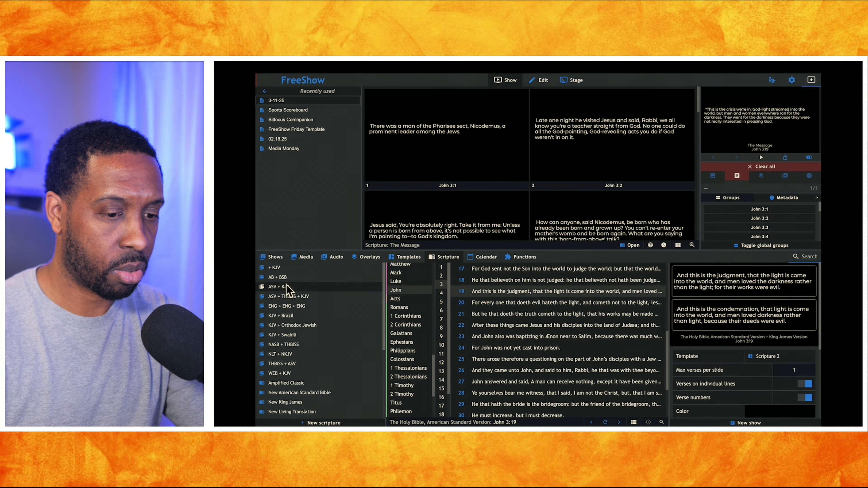
double_click(593, 294)
left_click(768, 131)
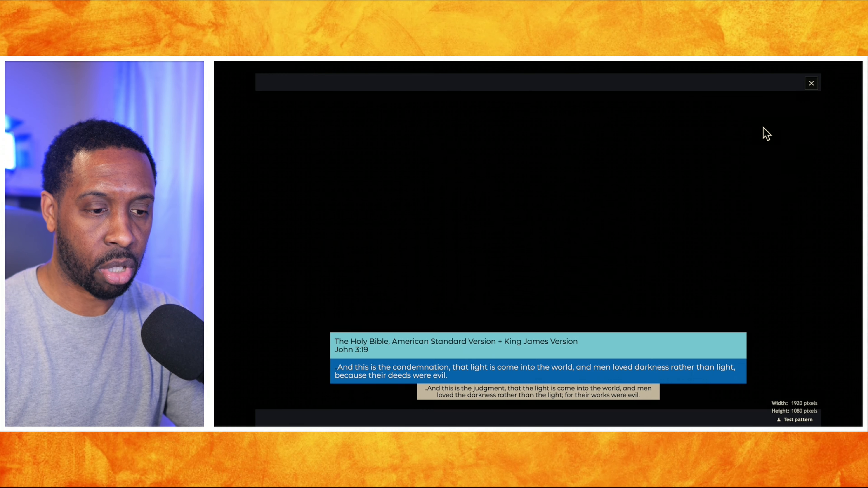
left_click(606, 297)
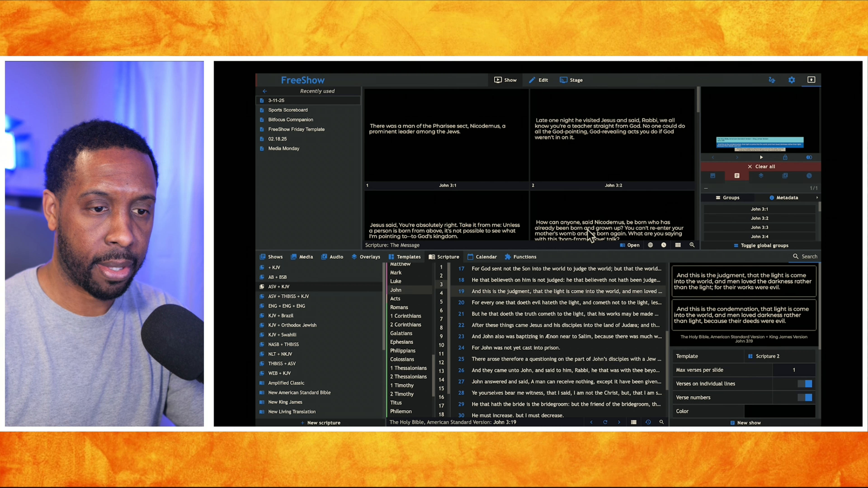
Present John 3:21 from the ASV + THBISS + KJV collection and inspect the three-translation output enlarged
left_click(313, 296)
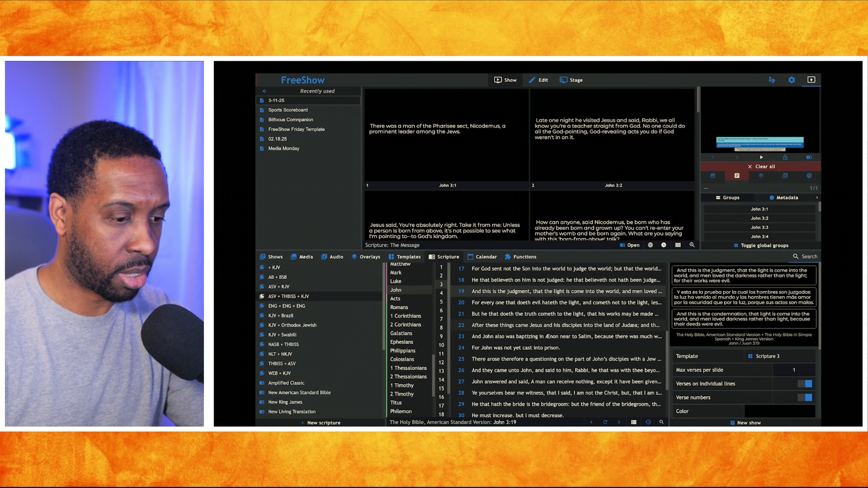
double_click(501, 315)
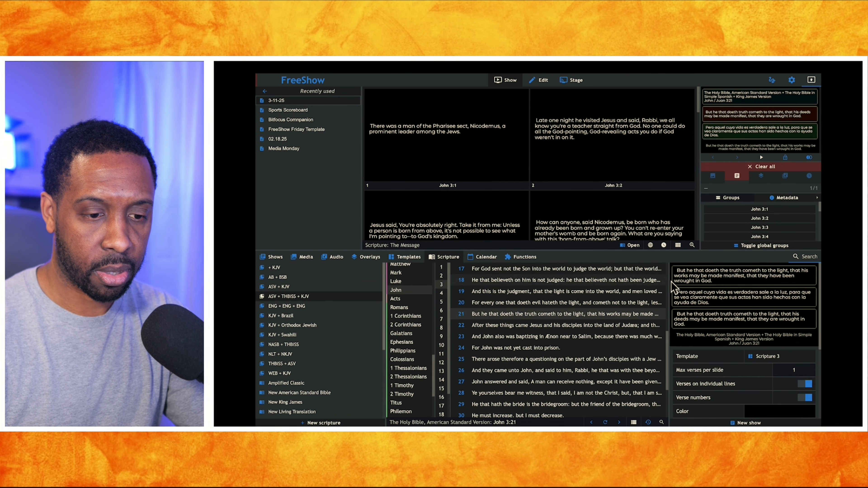
left_click(735, 132)
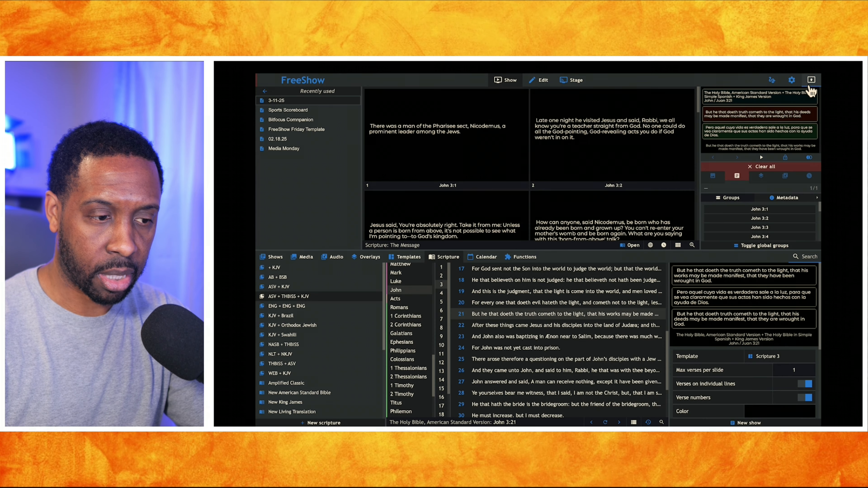
Present John 3:22 from the ENG + ENG + ENG collection and inspect the three-translation output enlarged
left_click(812, 84)
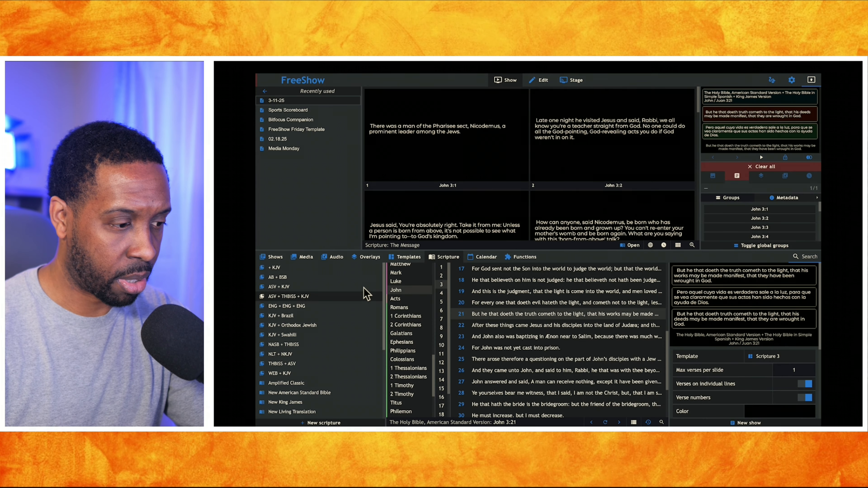
left_click(302, 306)
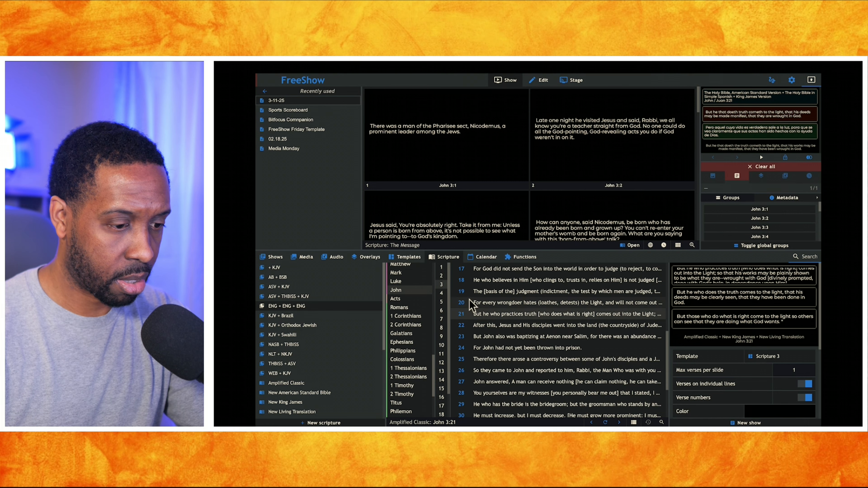
double_click(485, 325)
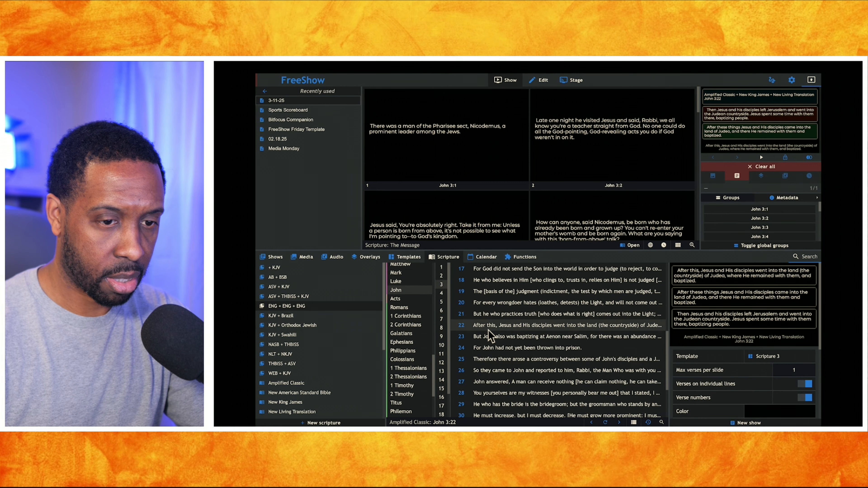
left_click(741, 126)
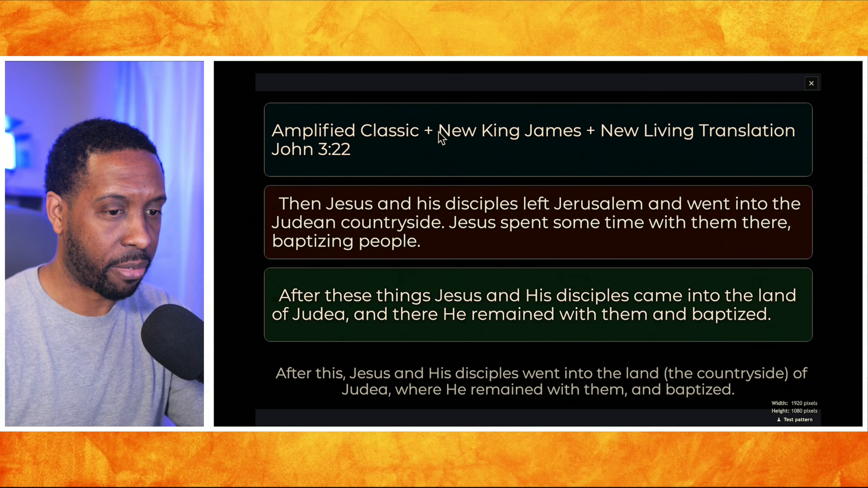
left_click(812, 83)
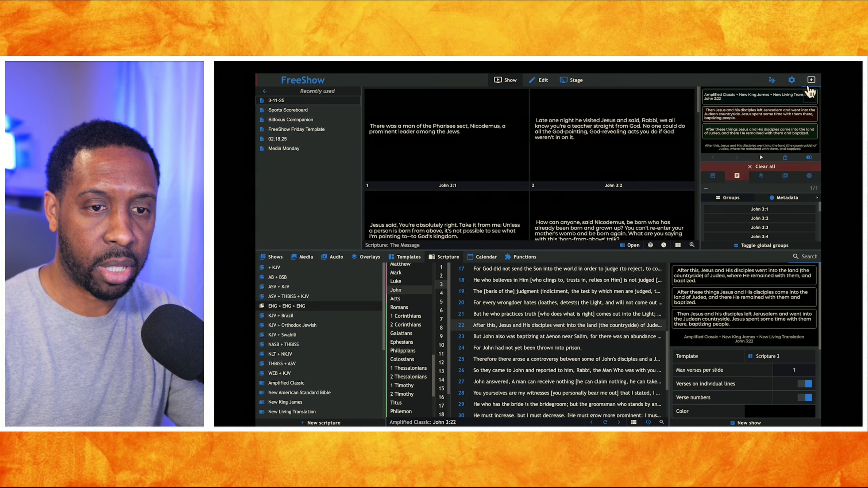
Present John 3:24 from the ENG + ENG + ENG collection with Invert items off and inspect the output enlarged
scroll(741, 380, "down", 1)
scroll(742, 383, "down", 4)
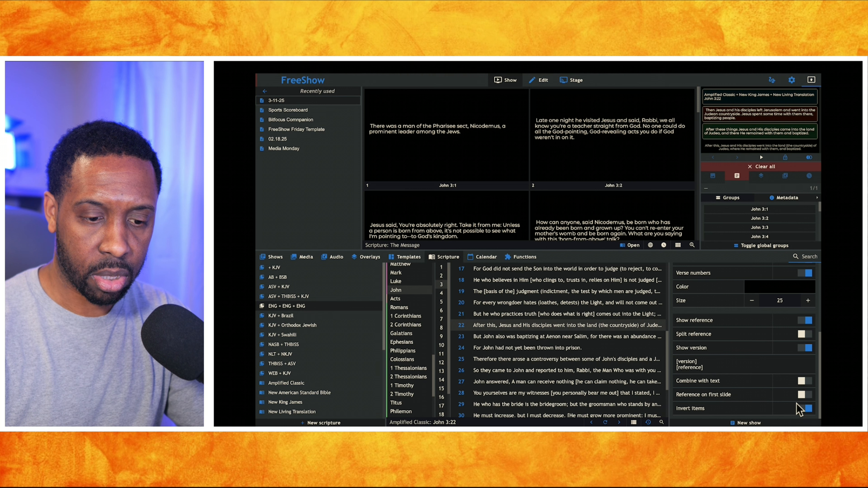
left_click(568, 348)
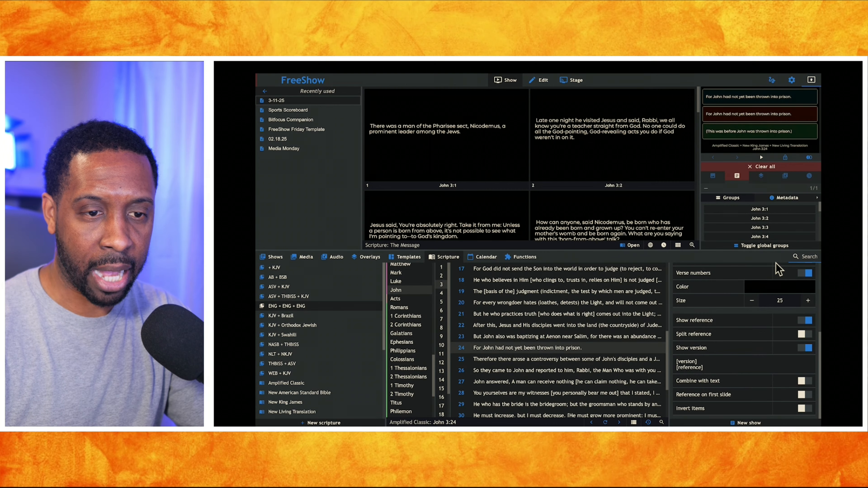
left_click(760, 116)
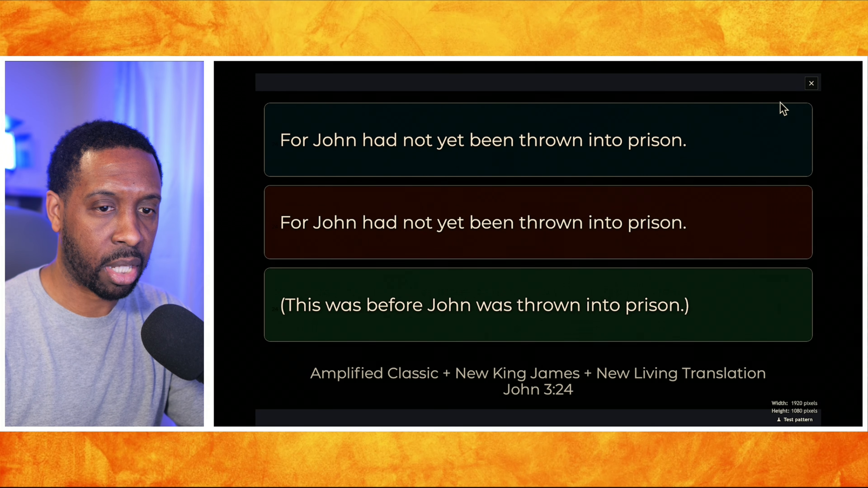
left_click(812, 83)
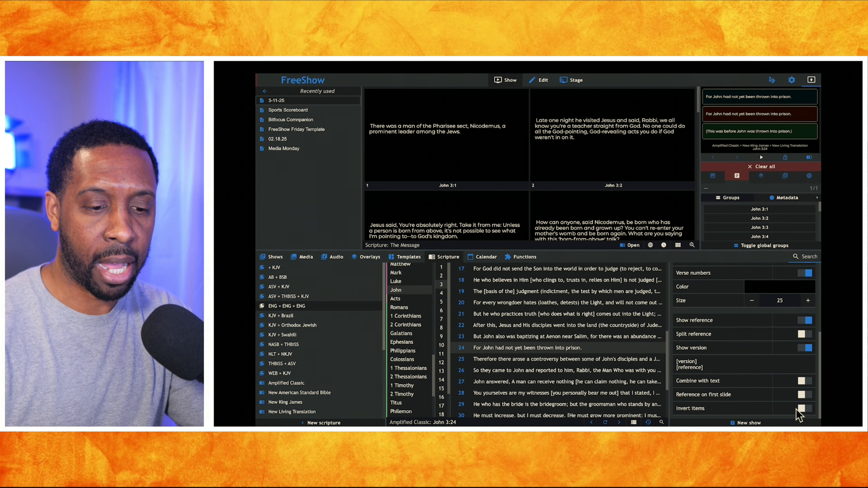
Present John 3:26 from the ENG + ENG + ENG collection and inspect the longer verse in the enlarged output
left_click(526, 370)
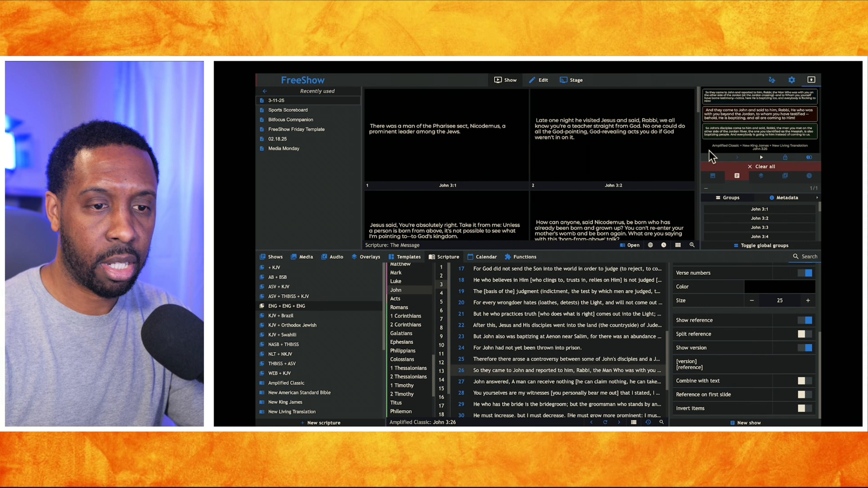
left_click(741, 131)
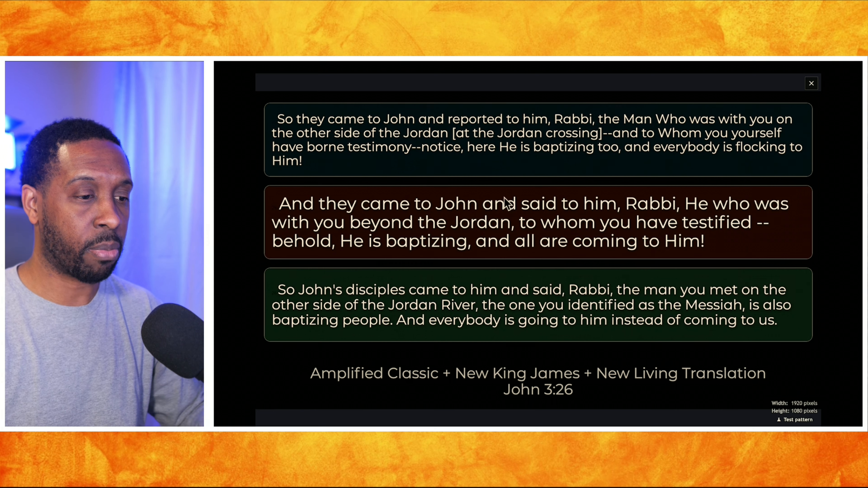
left_click(812, 83)
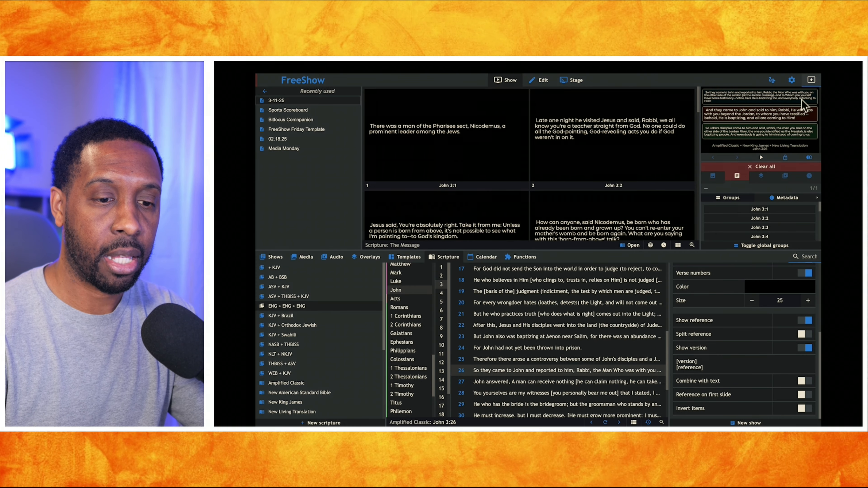
Present Juan 3:21 from the THBISS + ASV collection and inspect the two-translation output enlarged
scroll(718, 320, "up", 5)
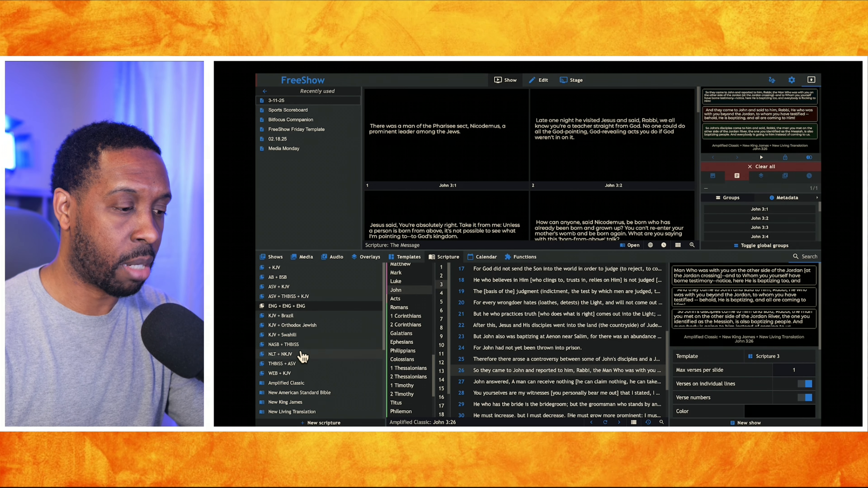
left_click(293, 365)
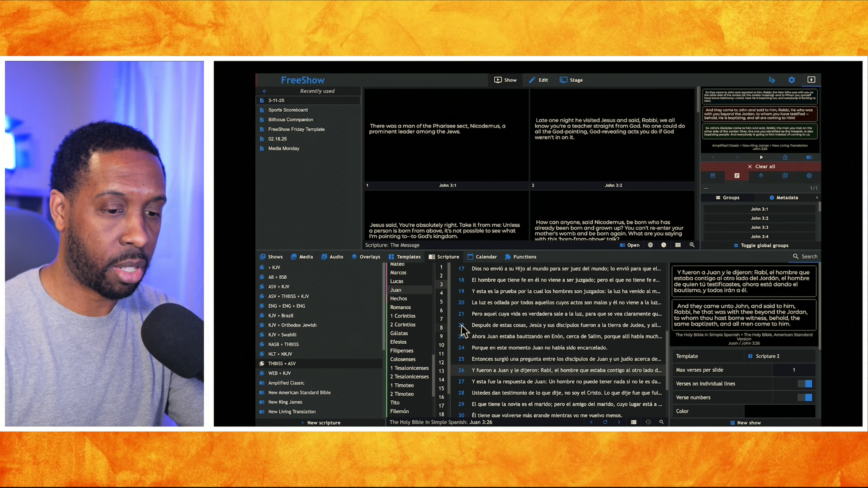
double_click(518, 317)
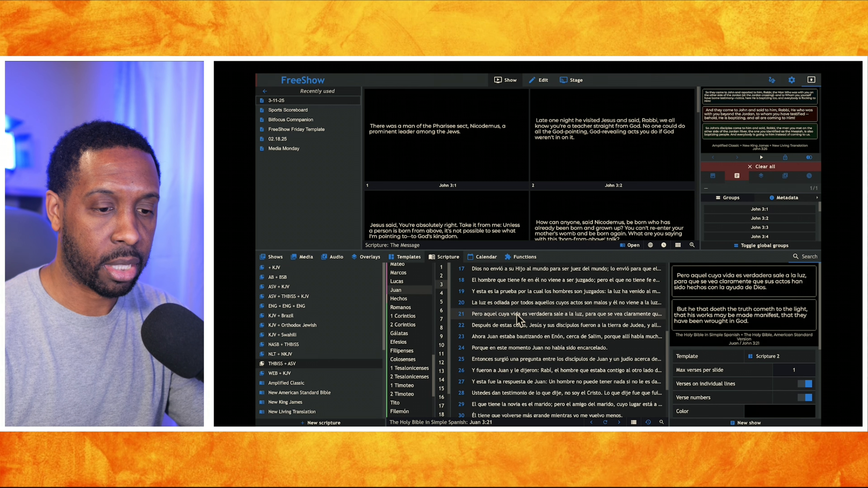
double_click(745, 146)
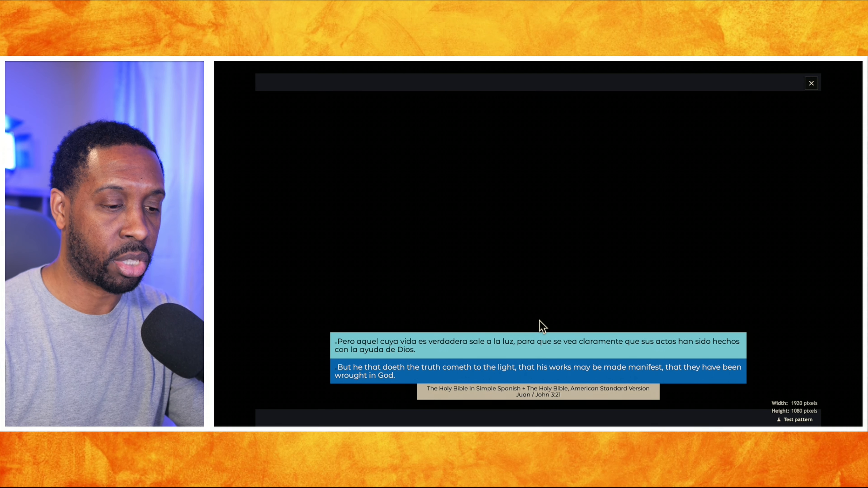
left_click(811, 83)
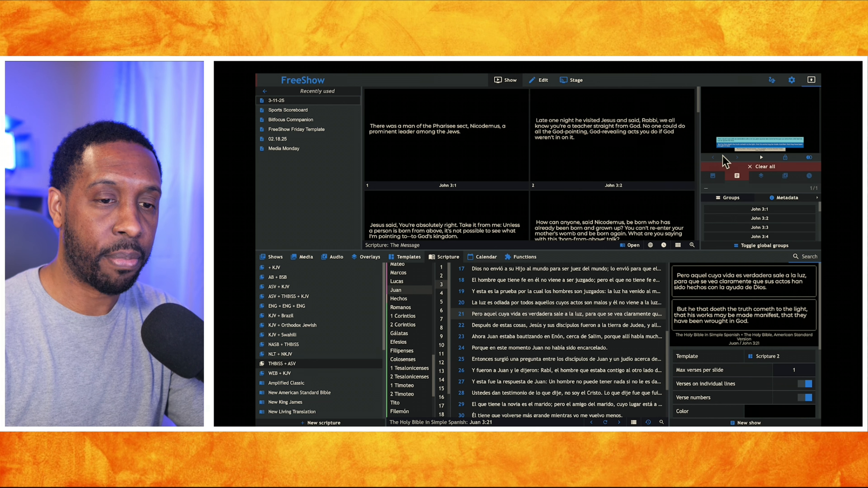
Open the Default style's scripture override template selection and view the available numbers of translations
left_click(792, 81)
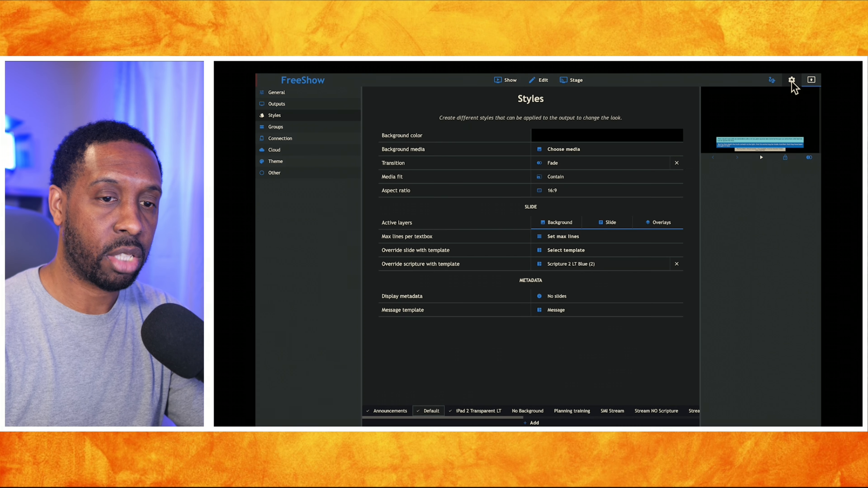
left_click(586, 265)
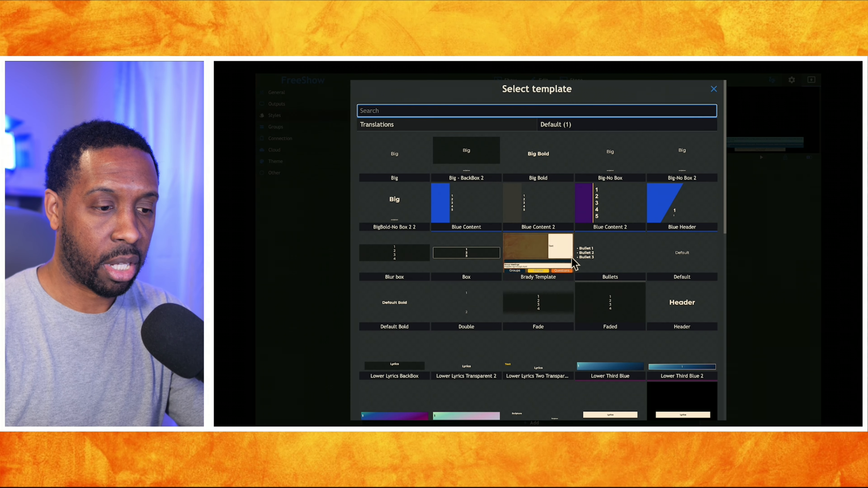
left_click(580, 126)
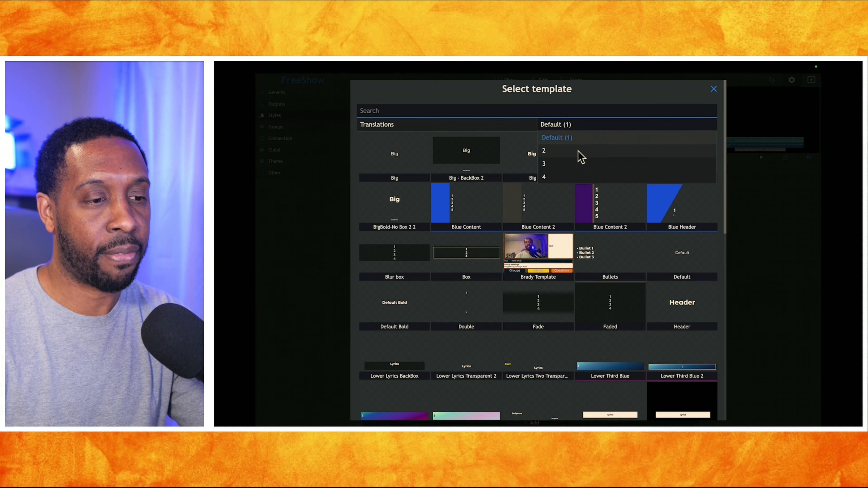
left_click(713, 89)
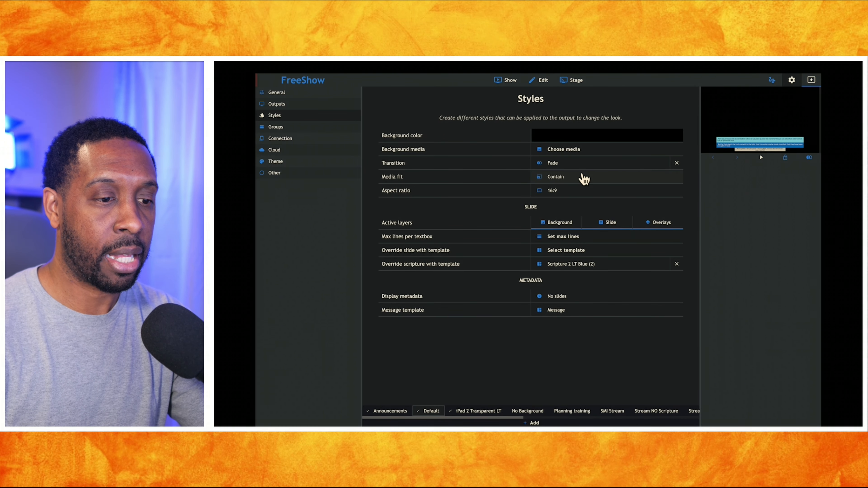
Check which scripture override template the Default style uses for 2 translations
left_click(569, 269)
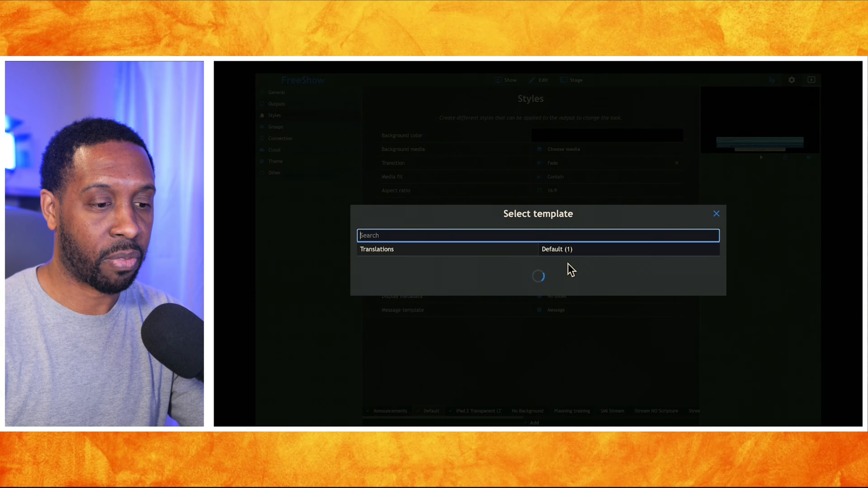
left_click(576, 128)
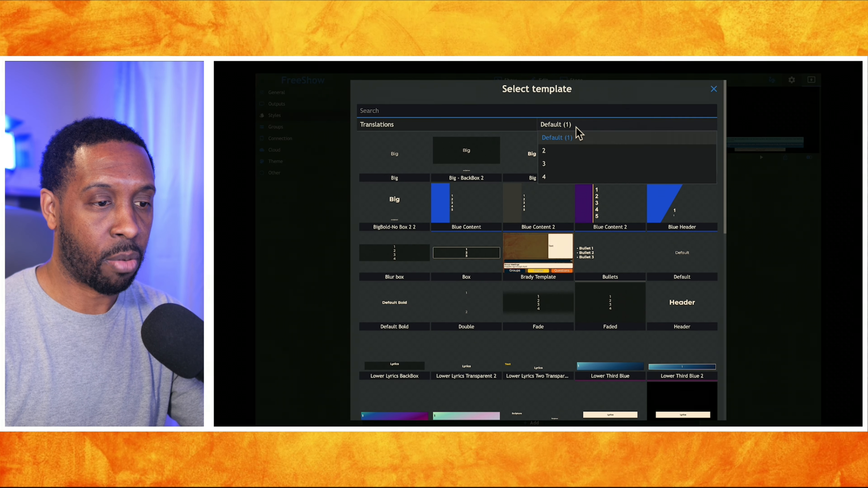
left_click(561, 152)
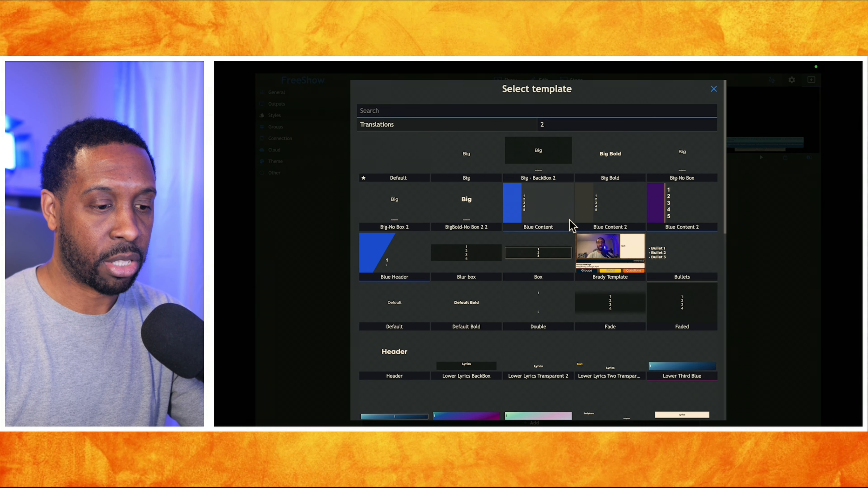
scroll(568, 223, "down", 10)
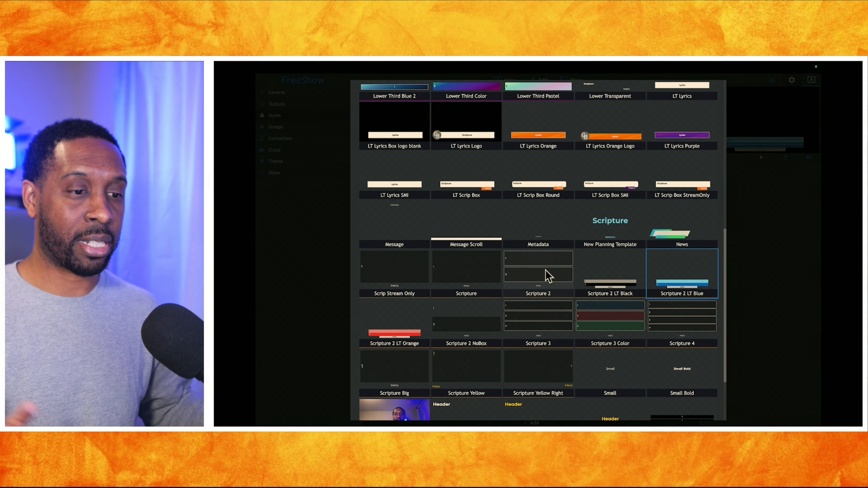
scroll(572, 268, "up", 10)
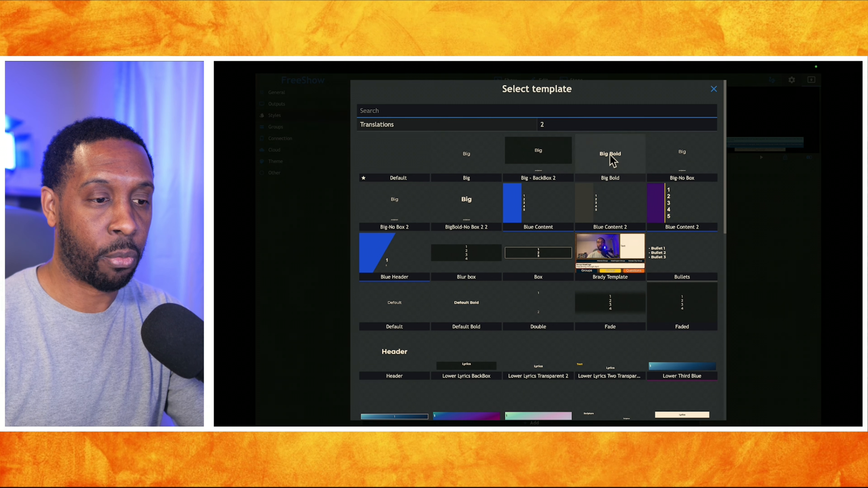
Check which scripture override templates the Default style uses for 3 and 4 translations
left_click(605, 127)
left_click(566, 168)
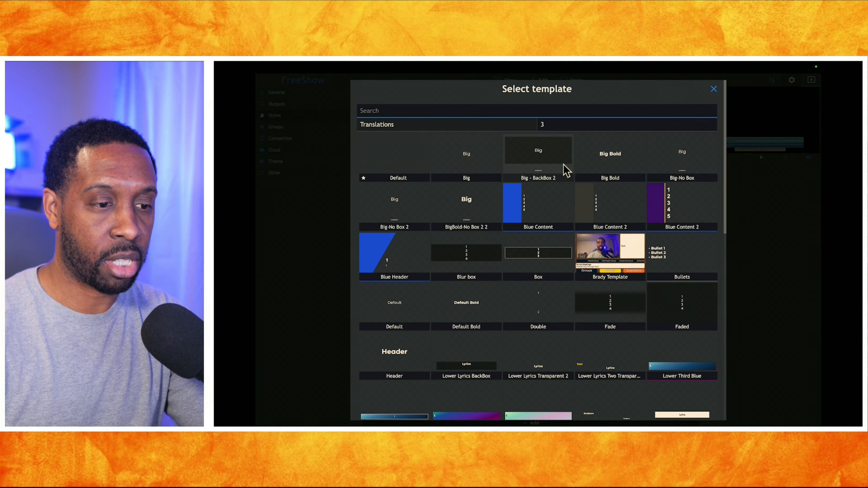
scroll(576, 223, "down", 10)
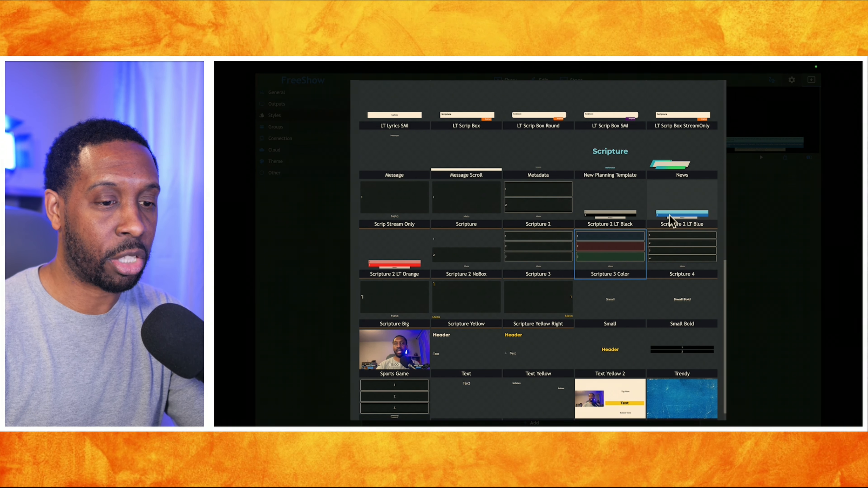
scroll(604, 261, "up", 10)
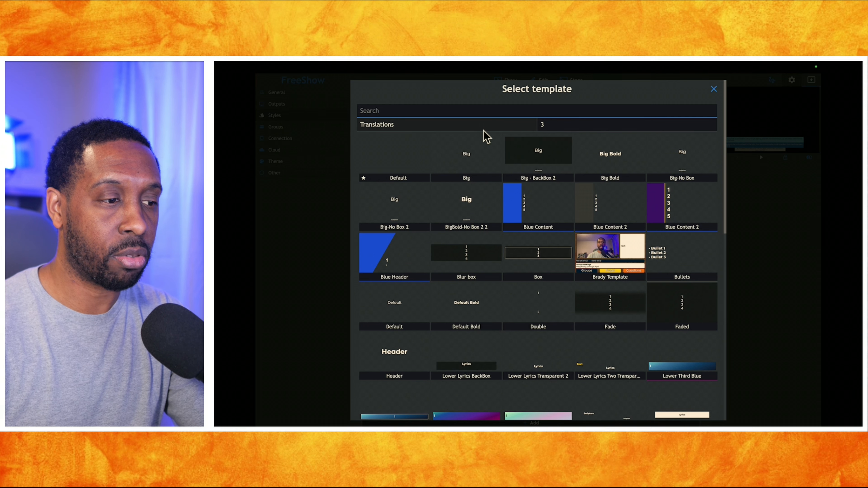
left_click(561, 126)
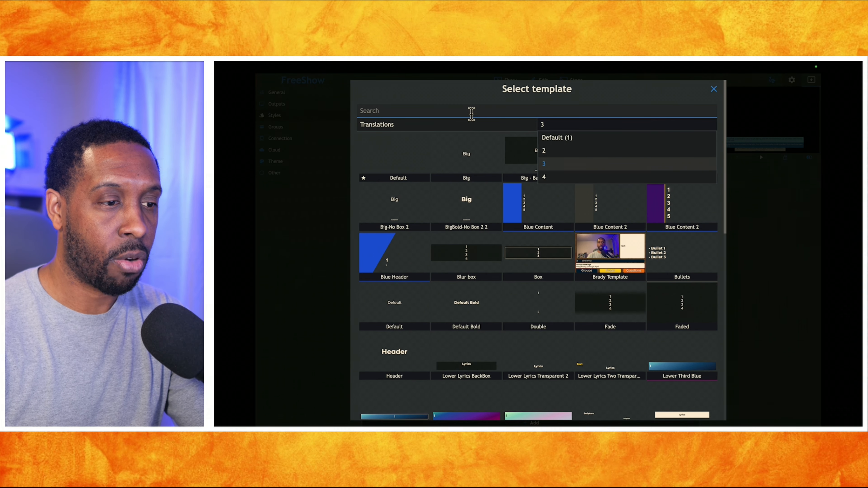
left_click(554, 177)
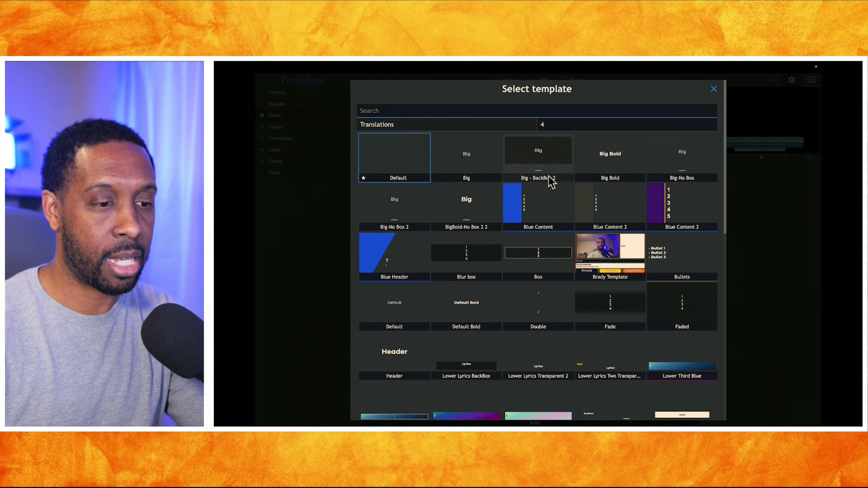
Switch the template selection back to Default (1) translations, review the available scripture templates, and leave without changing the selection
left_click(561, 125)
left_click(556, 138)
scroll(519, 193, "down", 12)
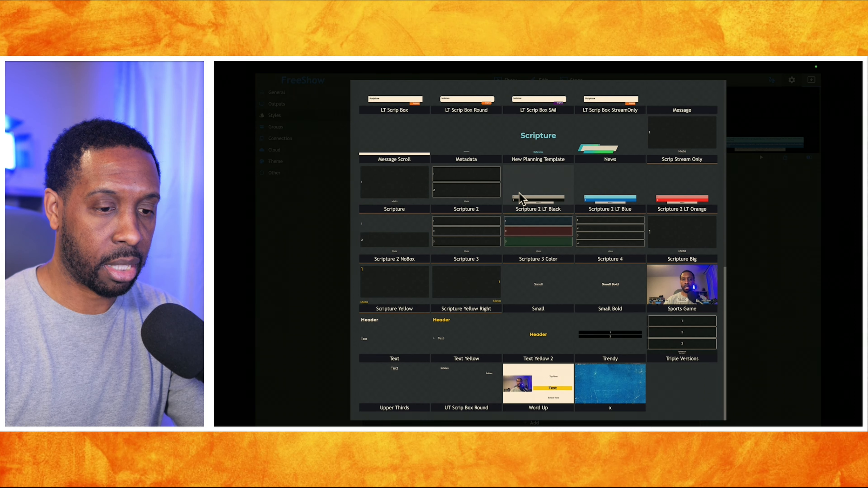
scroll(520, 193, "up", 12)
scroll(523, 189, "down", 3)
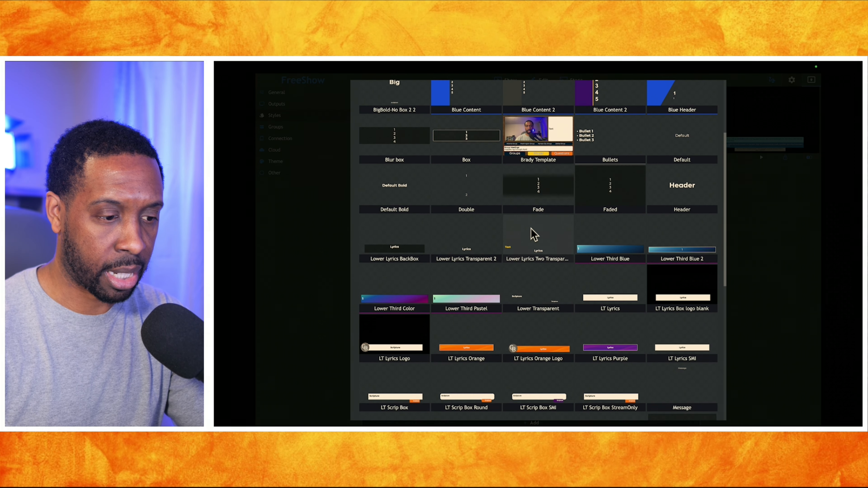
scroll(537, 282, "down", 4)
scroll(537, 281, "down", 3)
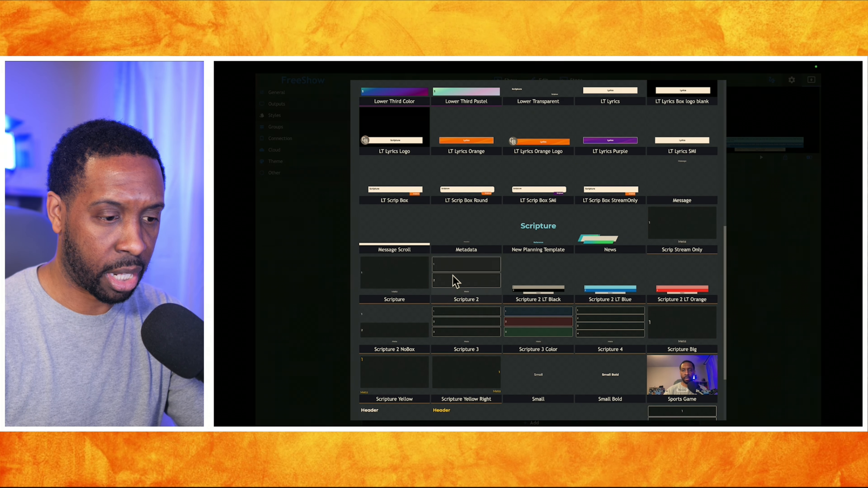
scroll(457, 283, "down", 3)
scroll(456, 282, "up", 3)
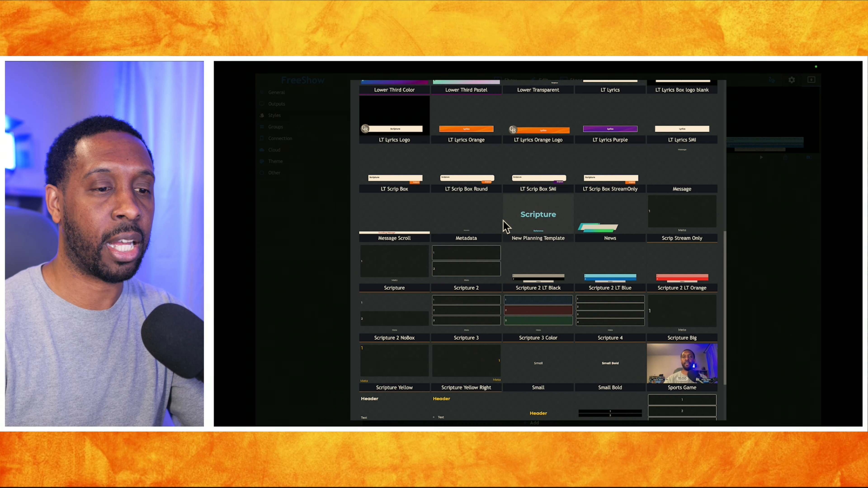
scroll(504, 227, "up", 10)
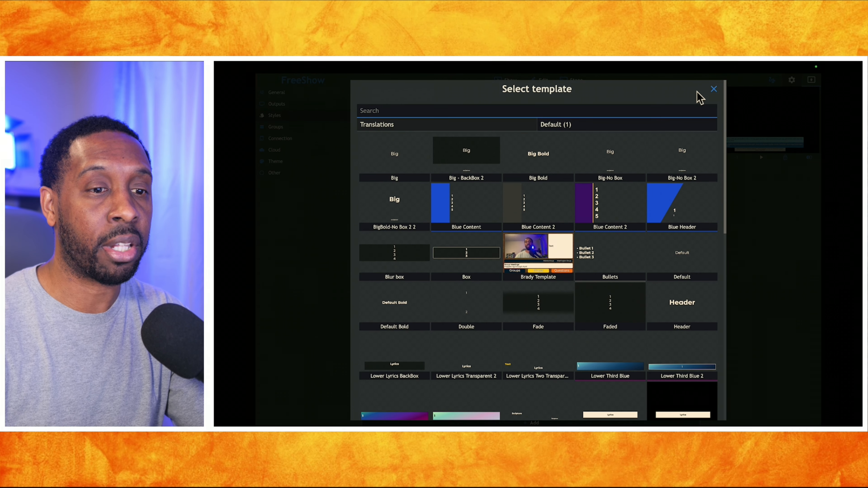
left_click(714, 89)
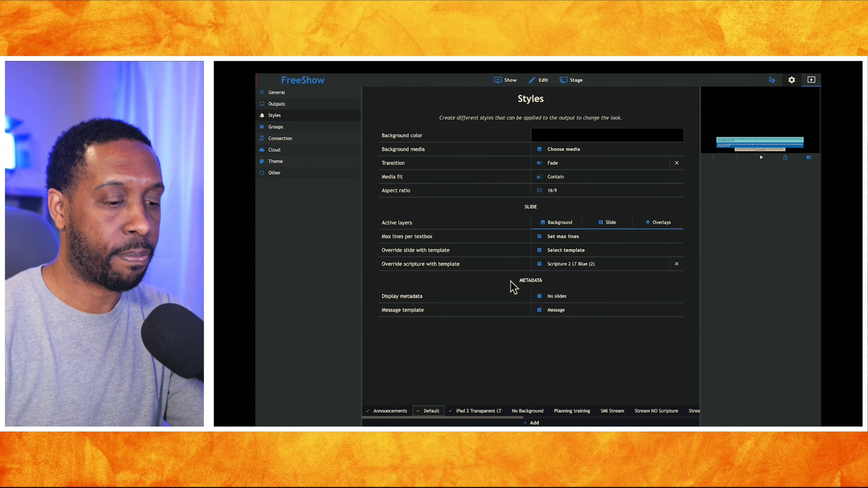
Check which style the Stream output uses and view the settings of the Transparent LT style
left_click(278, 105)
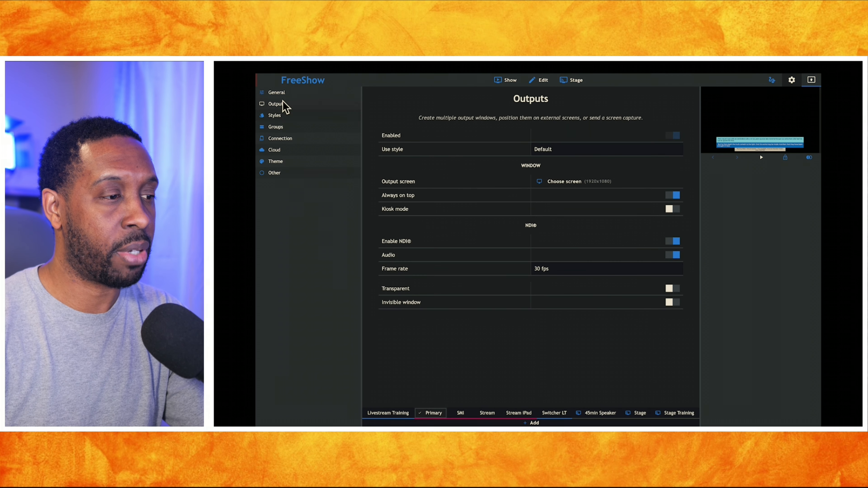
left_click(487, 414)
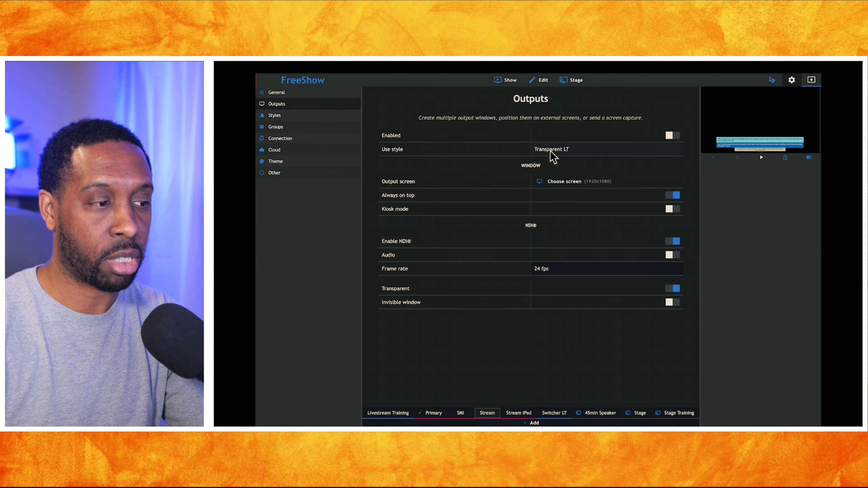
left_click(283, 117)
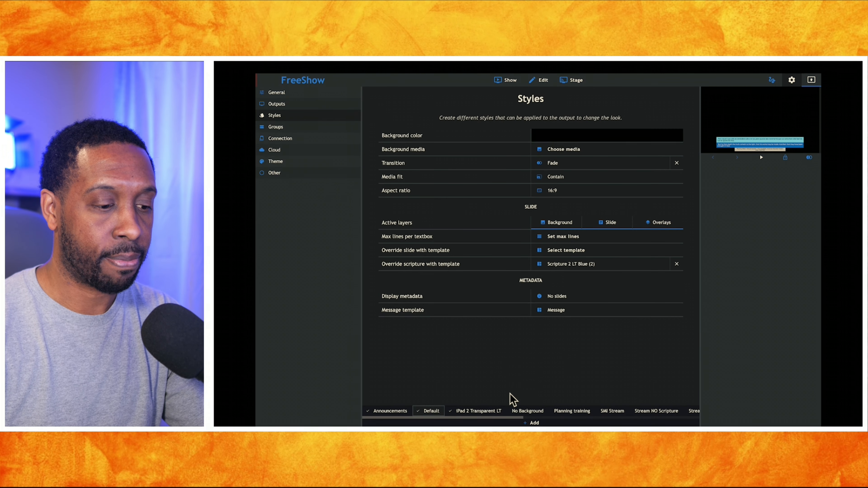
scroll(491, 414, "right", 5)
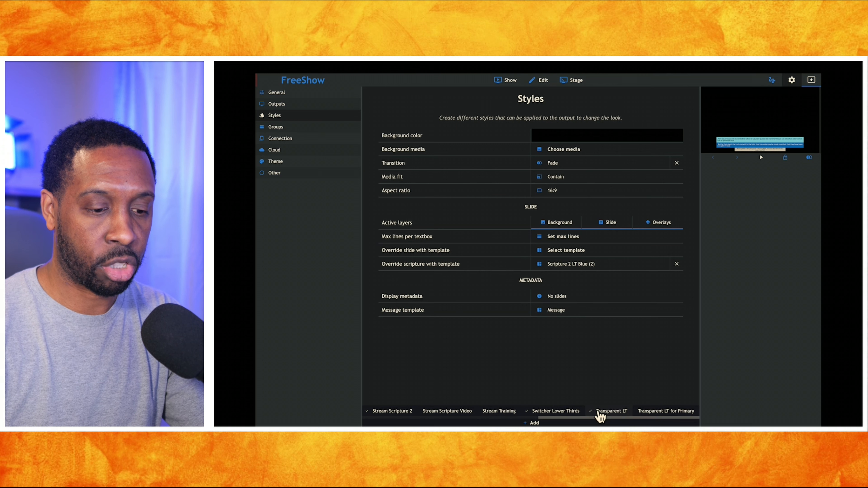
left_click(614, 412)
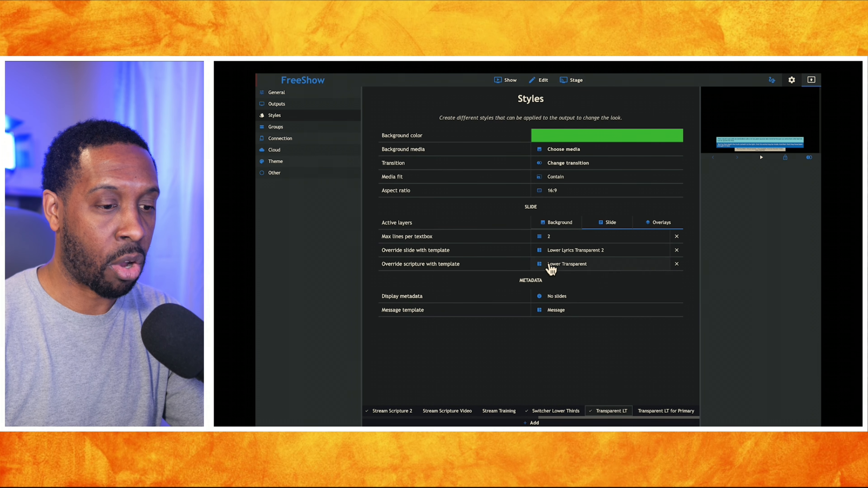
Set the Transparent LT style's scripture override template for 2 translations to Scripture 2 LT Black, and return to the Show view
left_click(570, 269)
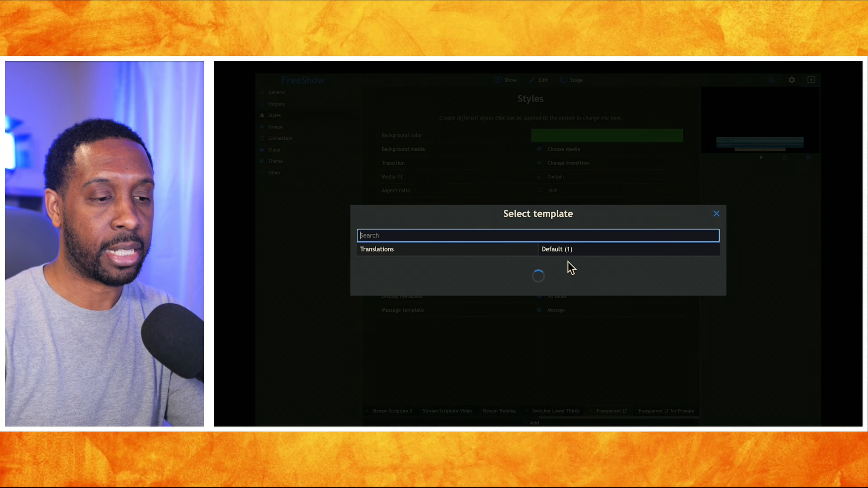
left_click(580, 132)
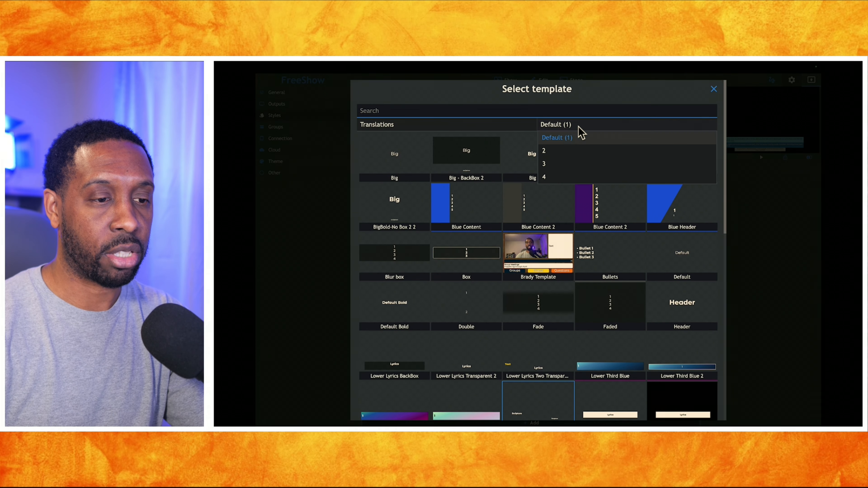
left_click(572, 150)
scroll(577, 224, "down", 3)
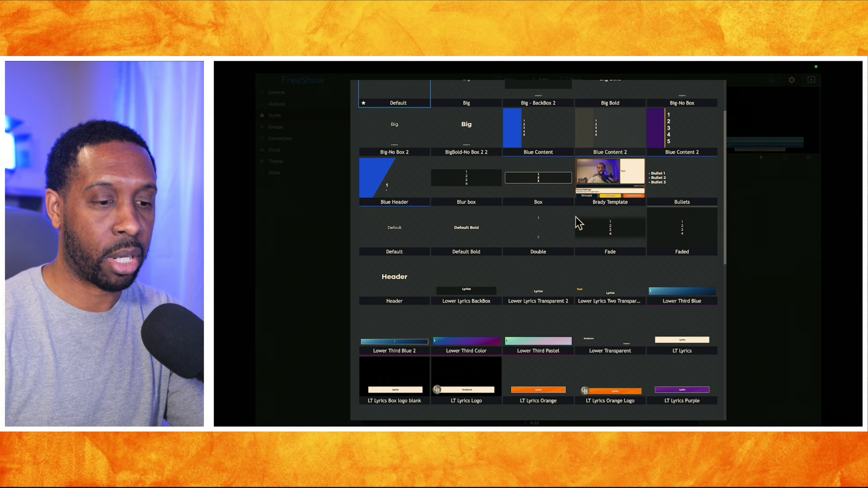
scroll(578, 224, "down", 6)
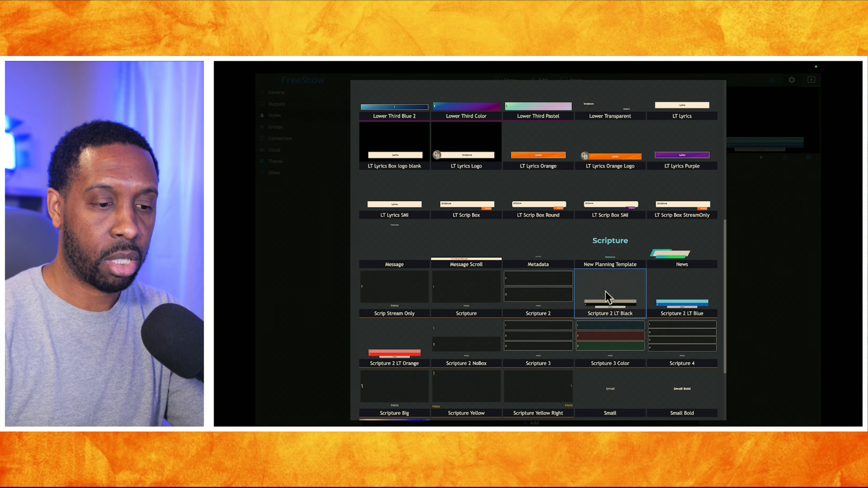
left_click(606, 297)
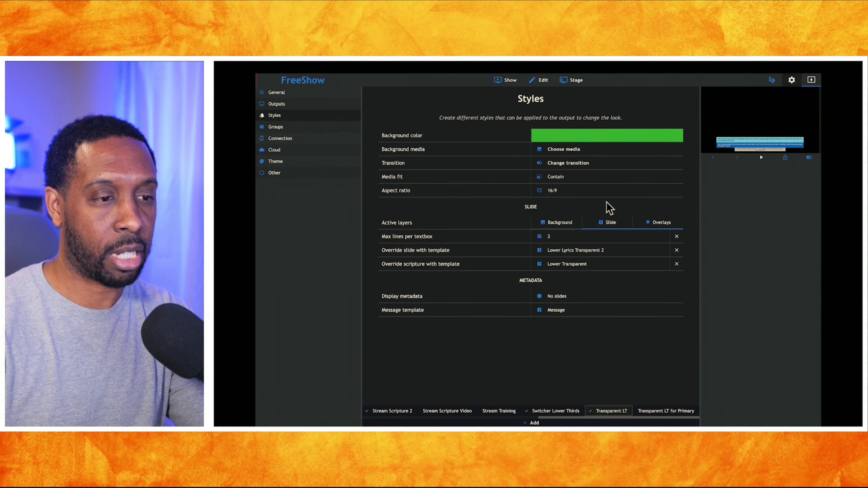
left_click(509, 81)
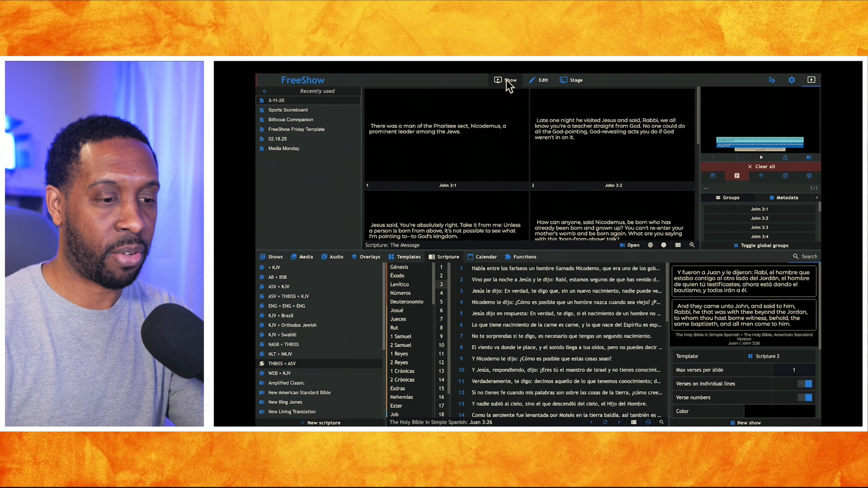